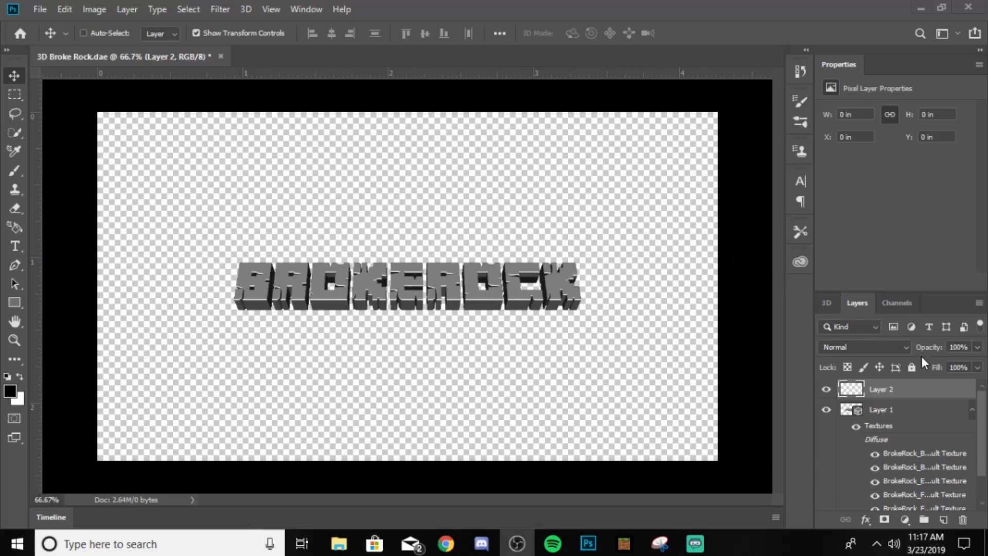
Step: Create a transparent 1280 × 720 px, 300 ppi document and ungroup Artboard 1 into a plain layer
scroll(985, 409, "down", 1)
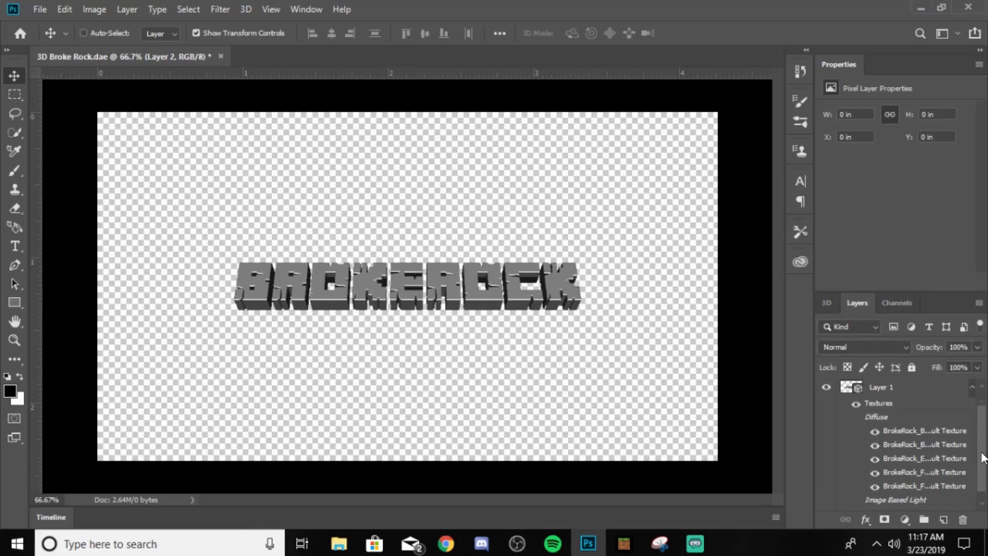
scroll(939, 404, "up", 1)
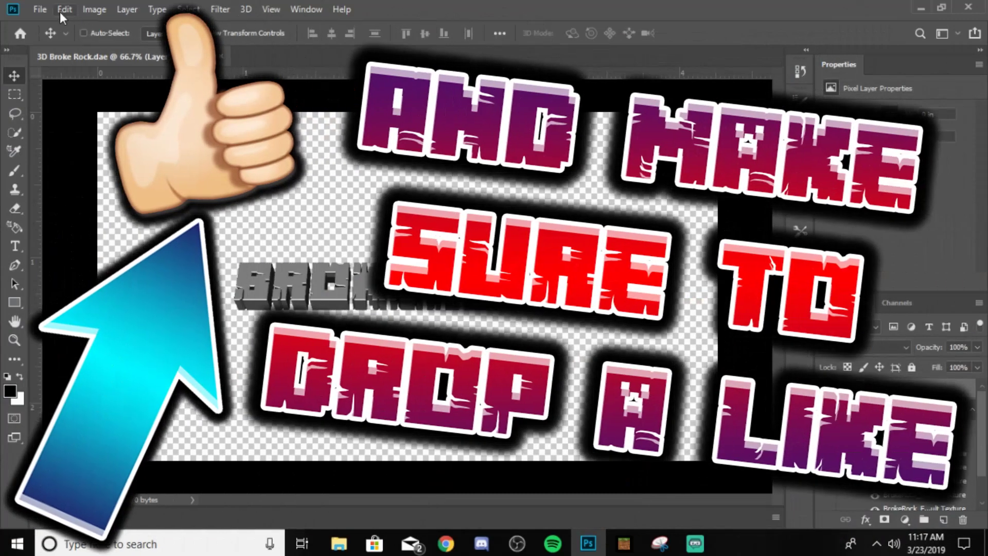
left_click(62, 9)
mouse_move(40, 9)
left_click(54, 40)
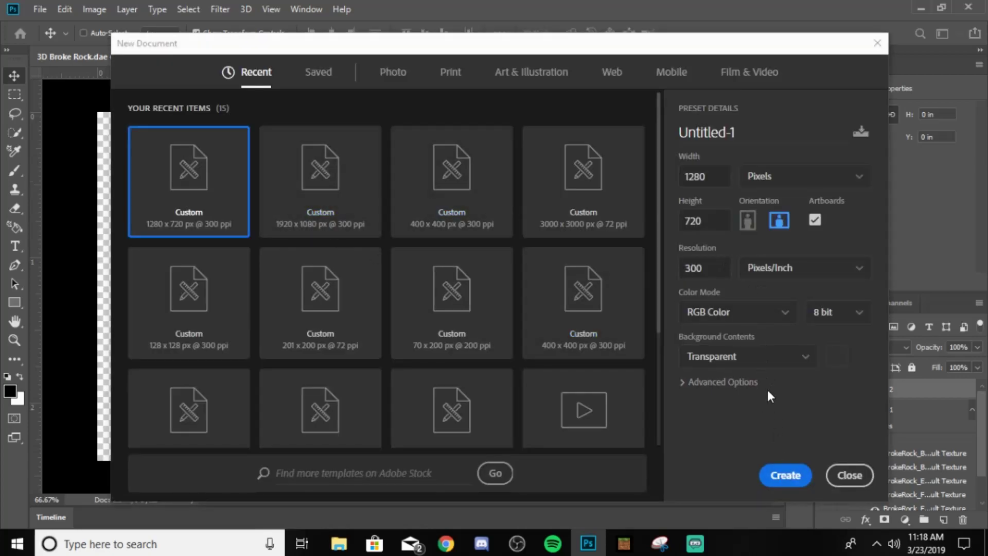
left_click(784, 473)
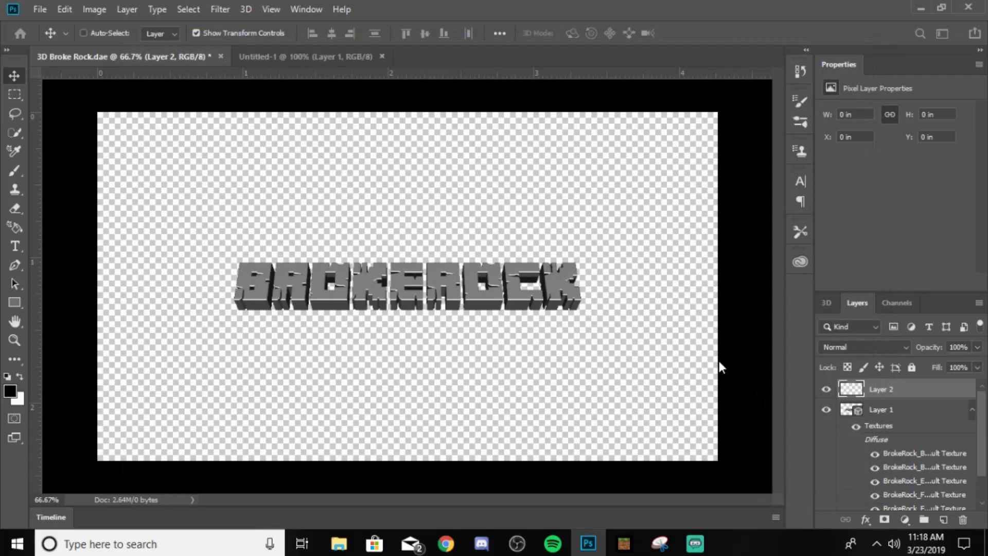
right_click(901, 393)
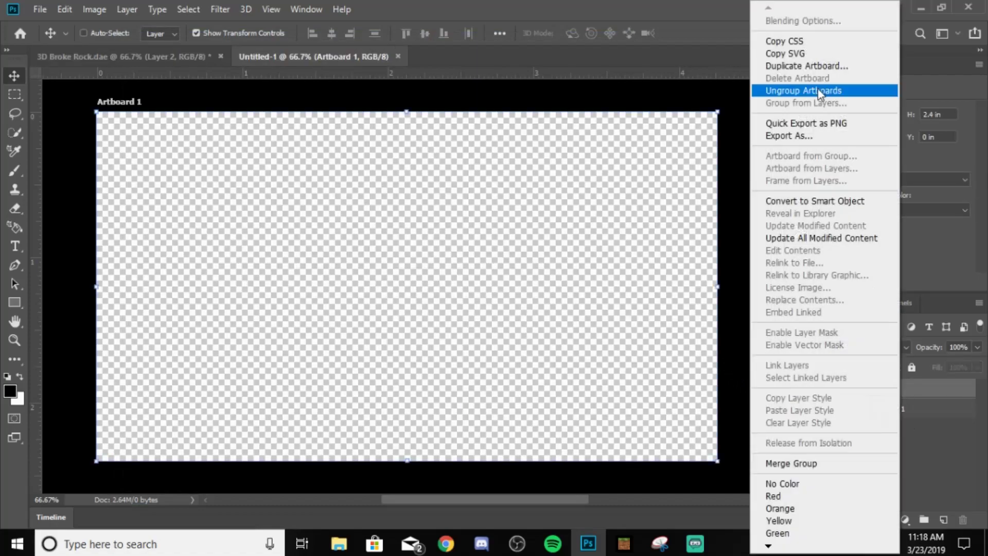
left_click(800, 90)
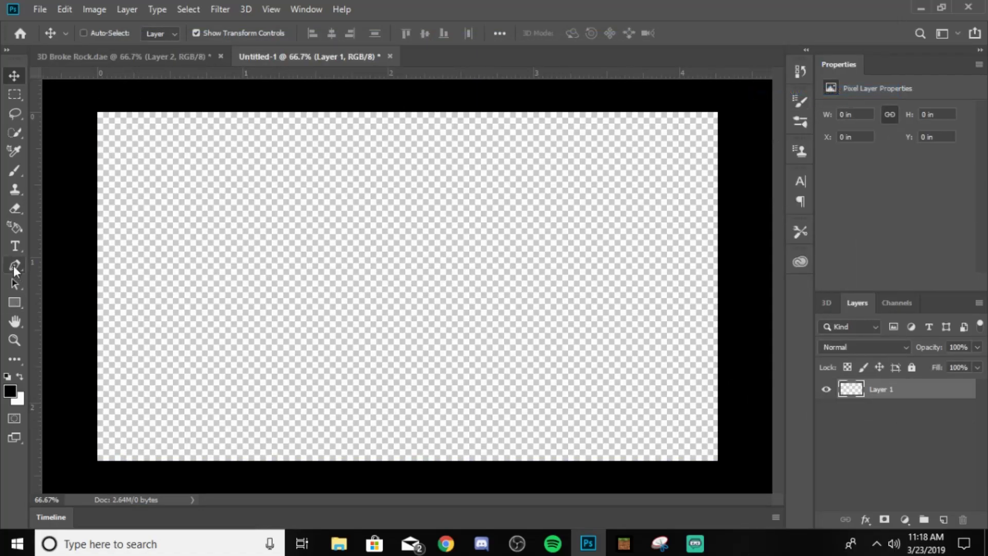
Step: Type 'MINECRAFT' in the Minecrafter Alt font and colour it black (000000)
left_click(15, 246)
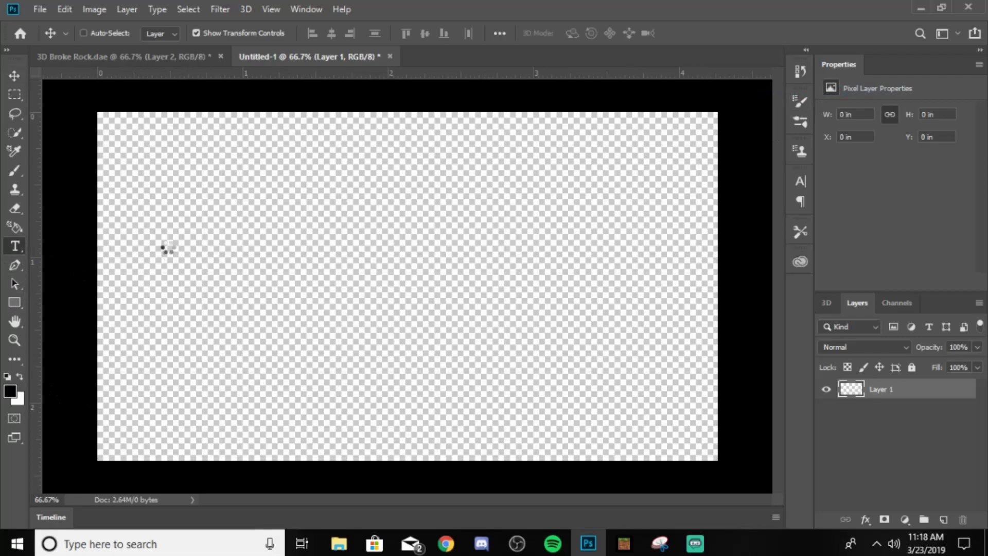
left_click_drag(137, 165, 664, 388)
key("BackSpace")
left_click(212, 33)
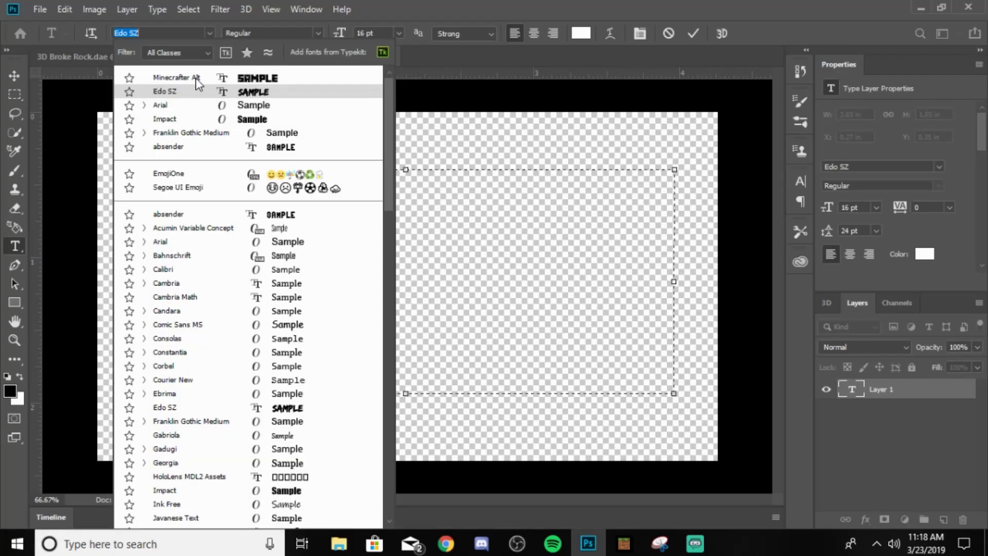
left_click(203, 81)
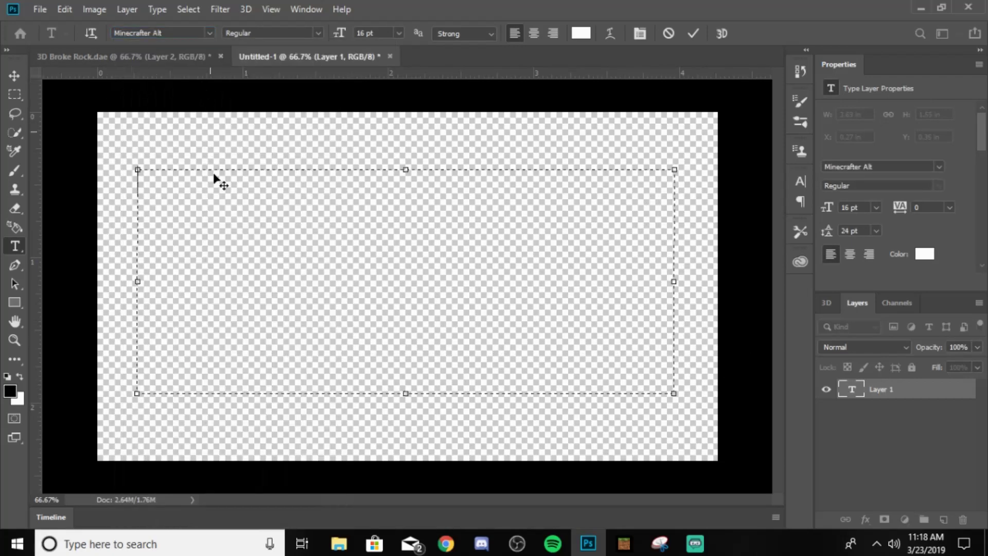
type("MINECRAFT")
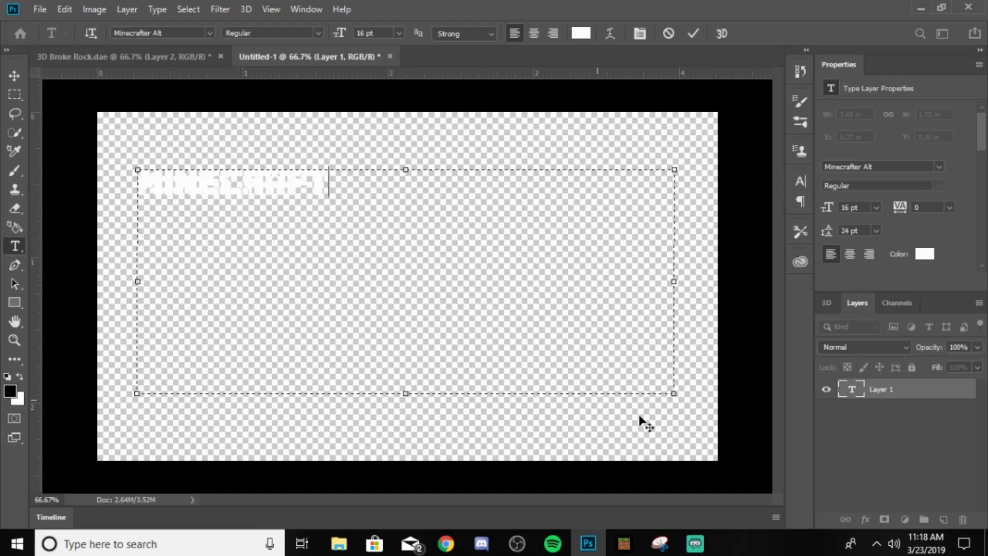
left_click_drag(325, 181, 142, 172)
left_click(582, 33)
type("000000")
left_click(837, 195)
Step: Commit the text, then enlarge it to 38.66 pt and centre it on the canvas
left_click_drag(673, 394, 580, 226)
left_click(692, 33)
left_click(15, 75)
left_click_drag(427, 360, 491, 315)
left_click(697, 34)
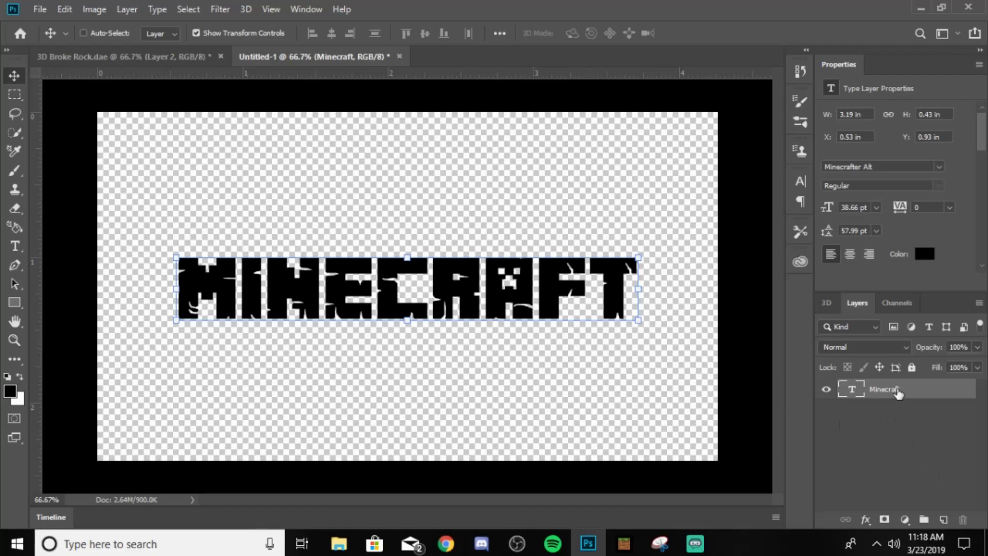
Step: Apply New 3D Extrusion from Selected Layer to the Minecraft type layer
right_click(897, 392)
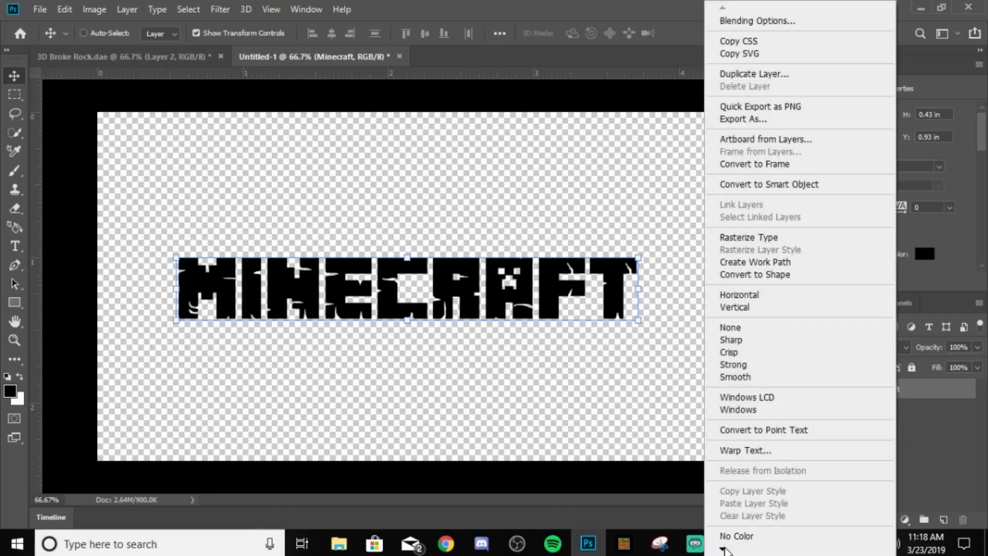
mouse_move(723, 550)
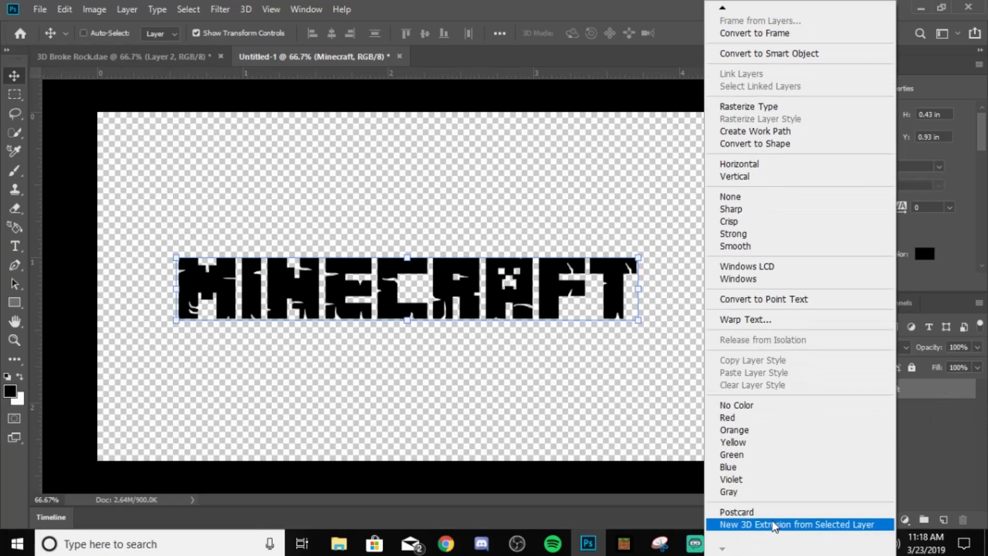
left_click(805, 525)
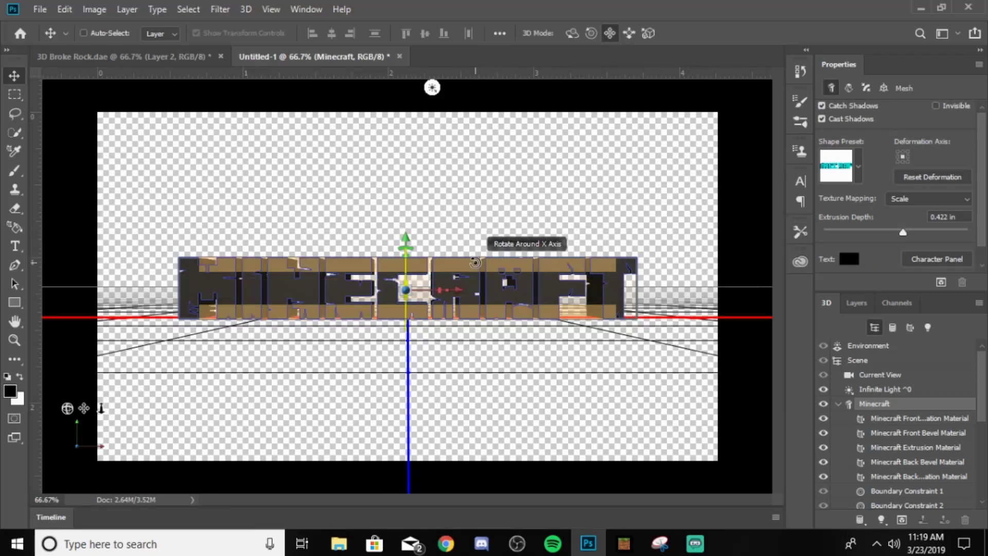
Step: Tilt the 3D text back around its X axis and reduce extrusion depth to 0.187 in
left_click_drag(477, 265, 522, 272)
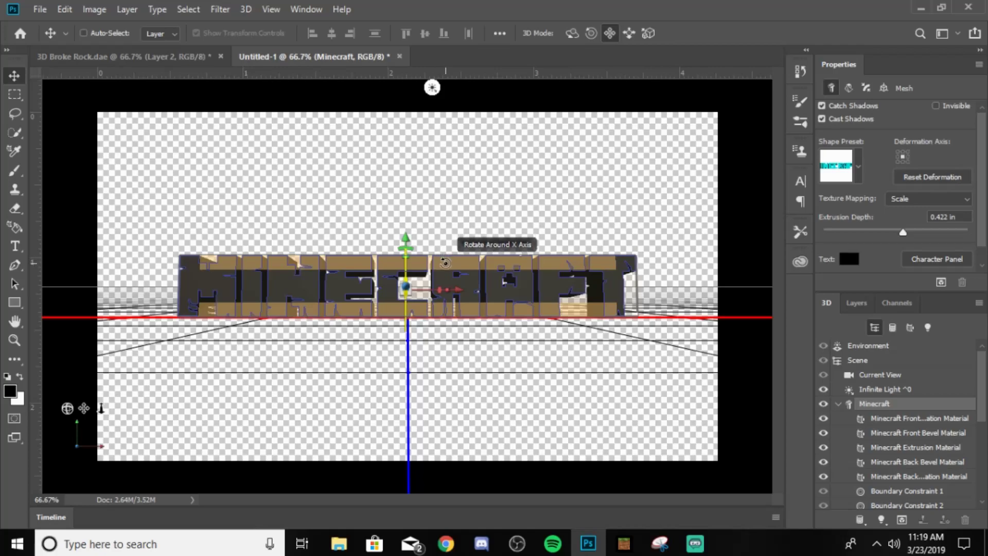
left_click_drag(445, 263, 450, 309)
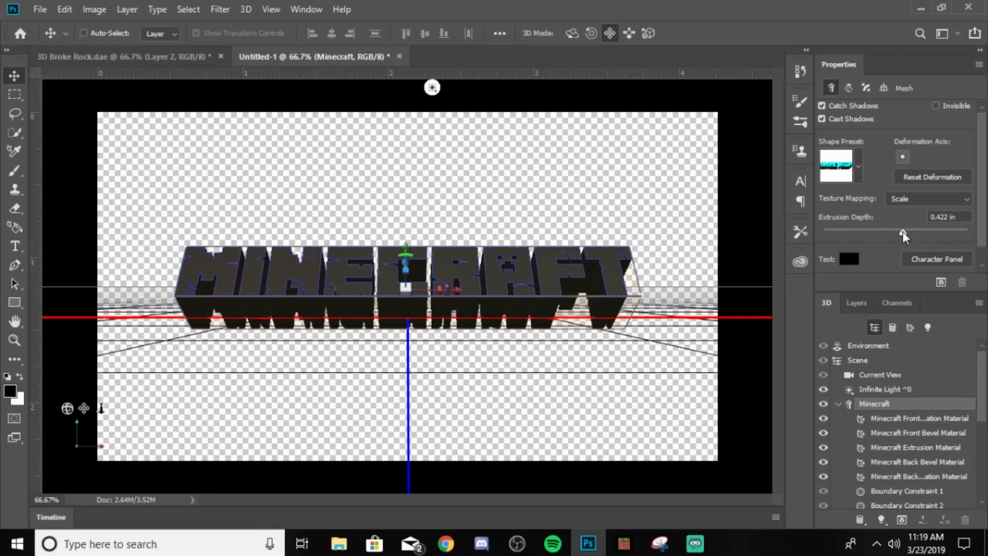
left_click_drag(904, 236, 898, 235)
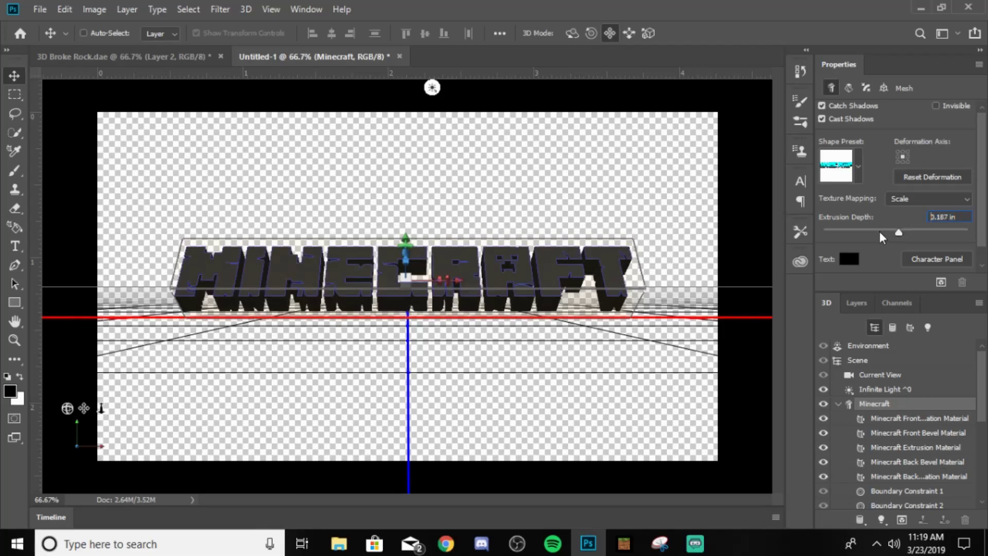
Step: Apply a bevelled extrusion shape preset and turn off Cast Shadows
left_click(858, 165)
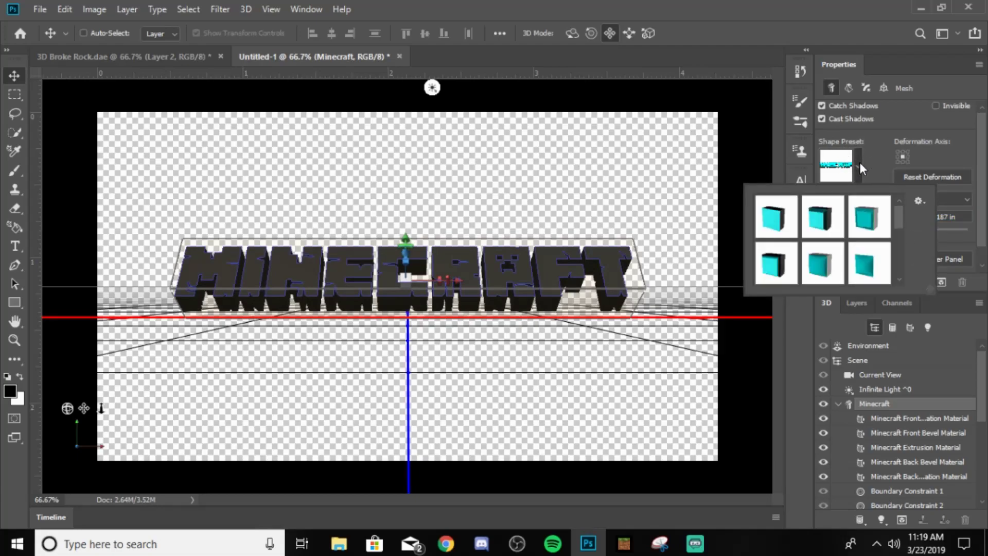
left_click(768, 262)
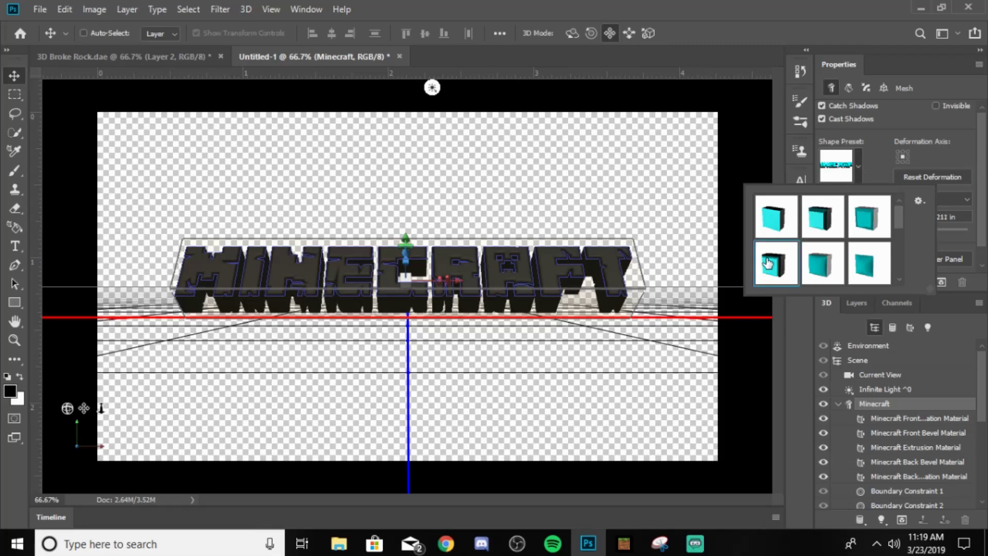
left_click(872, 135)
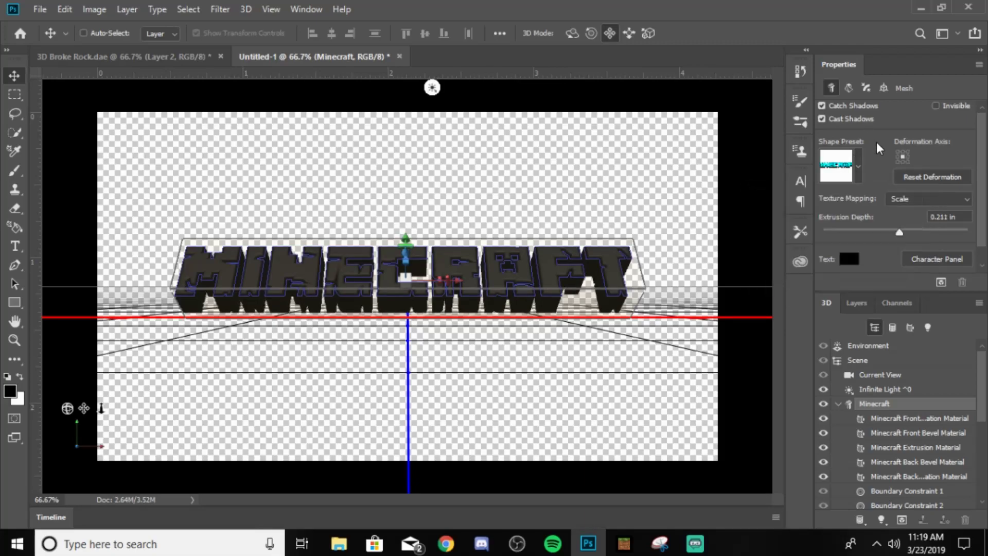
left_click(822, 121)
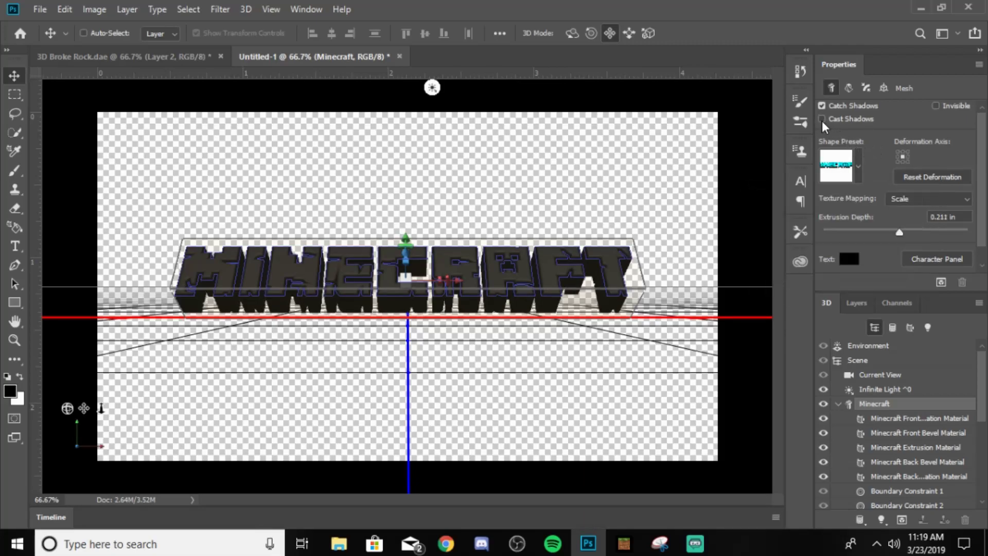
Step: Set the front cap Bevel Width to 10%
left_click(865, 88)
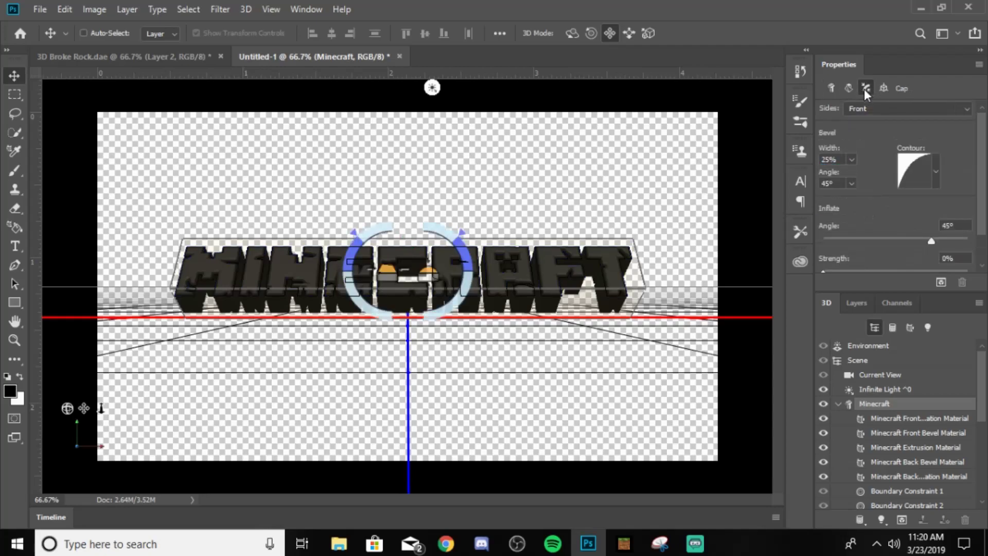
left_click(851, 158)
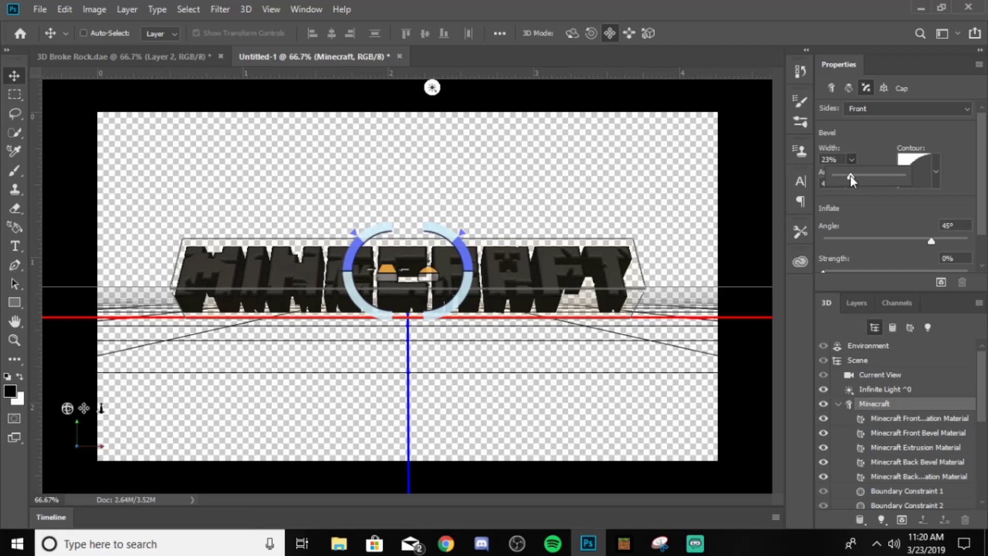
left_click_drag(850, 175, 842, 175)
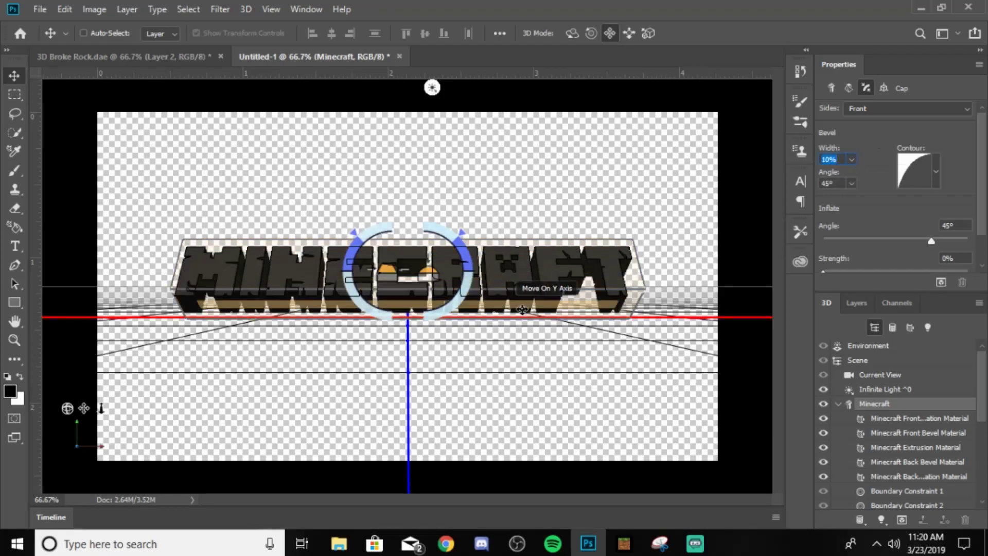
left_click(832, 87)
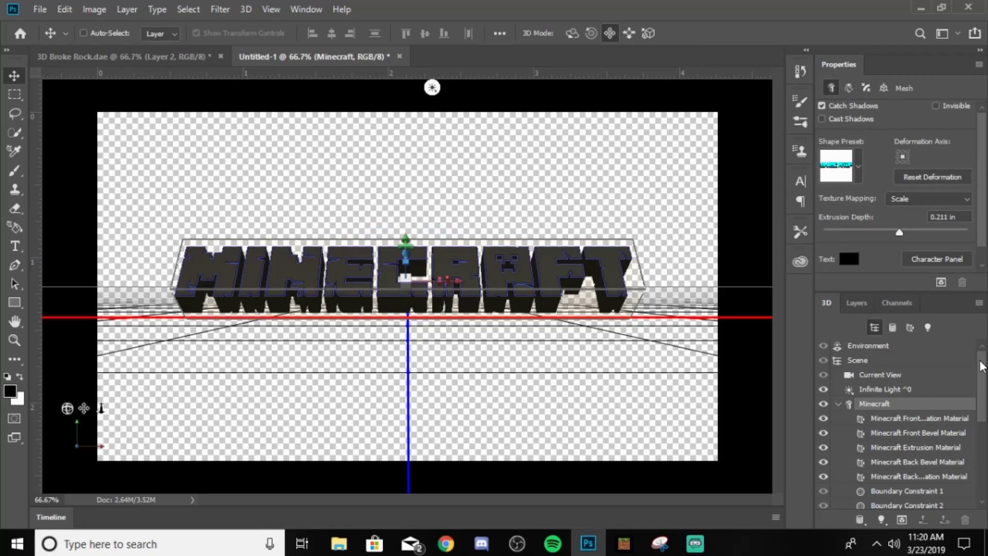
Step: Give the Front Inflation and Front Bevel materials a light grey diffuse colour
scroll(982, 367, "down", 2)
left_click(839, 376)
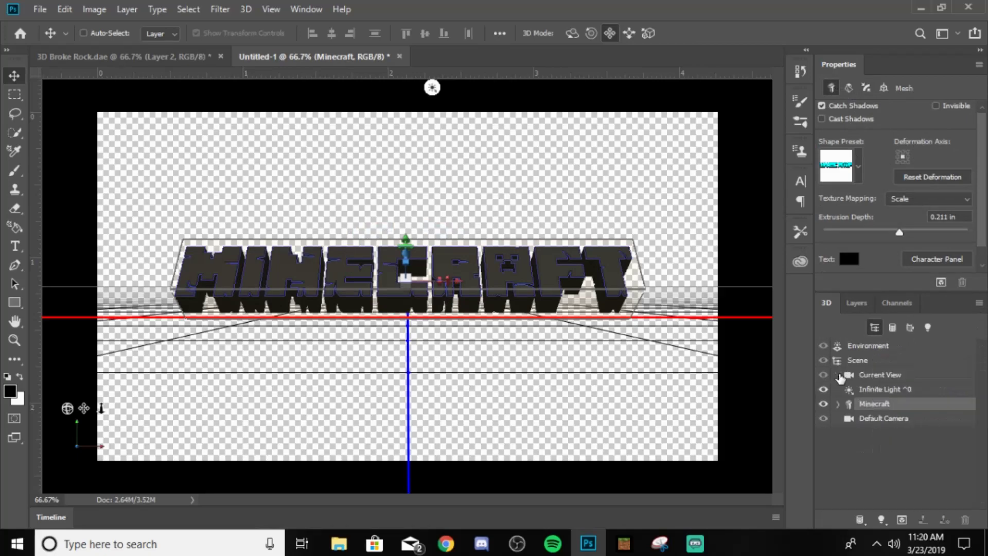
left_click(838, 404)
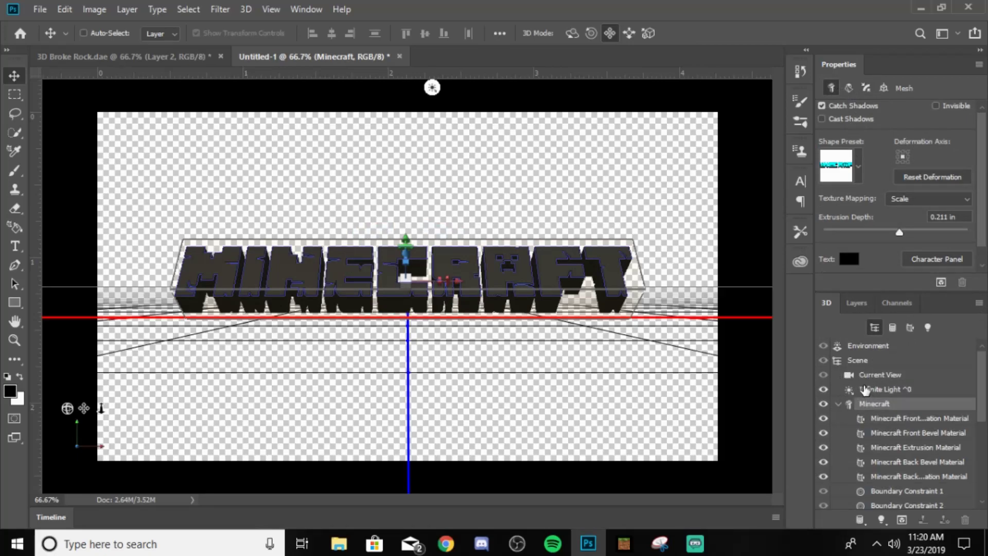
left_click(902, 421)
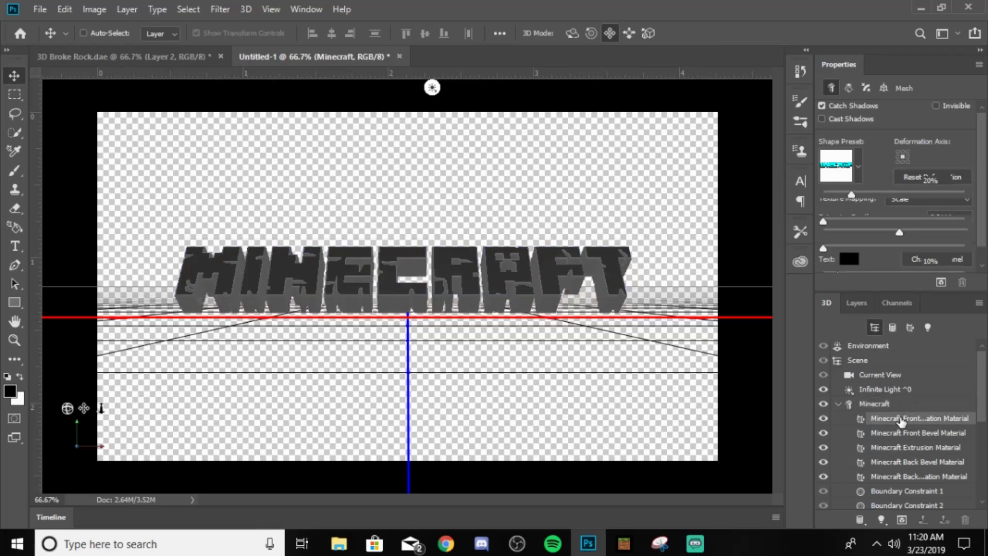
left_click(898, 433, "shift")
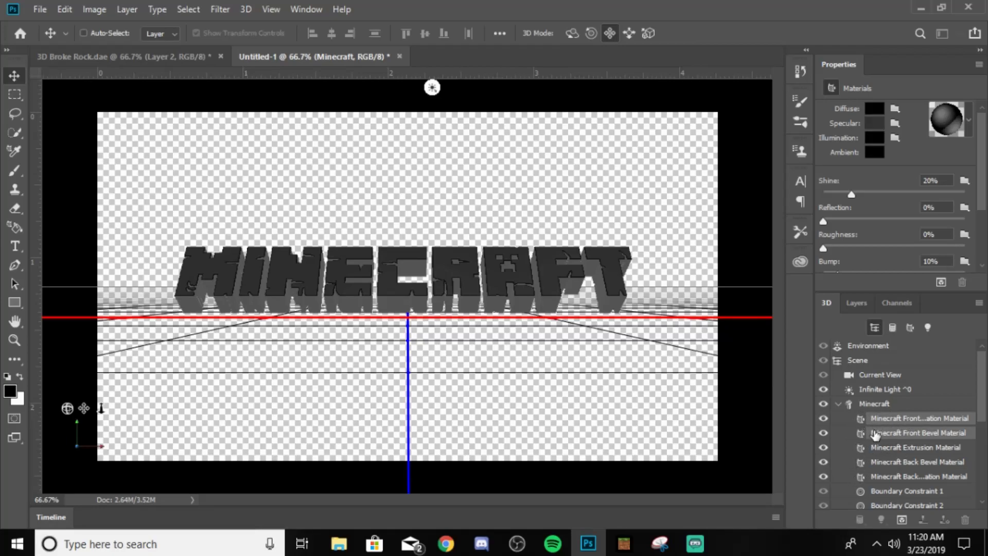
left_click(874, 108)
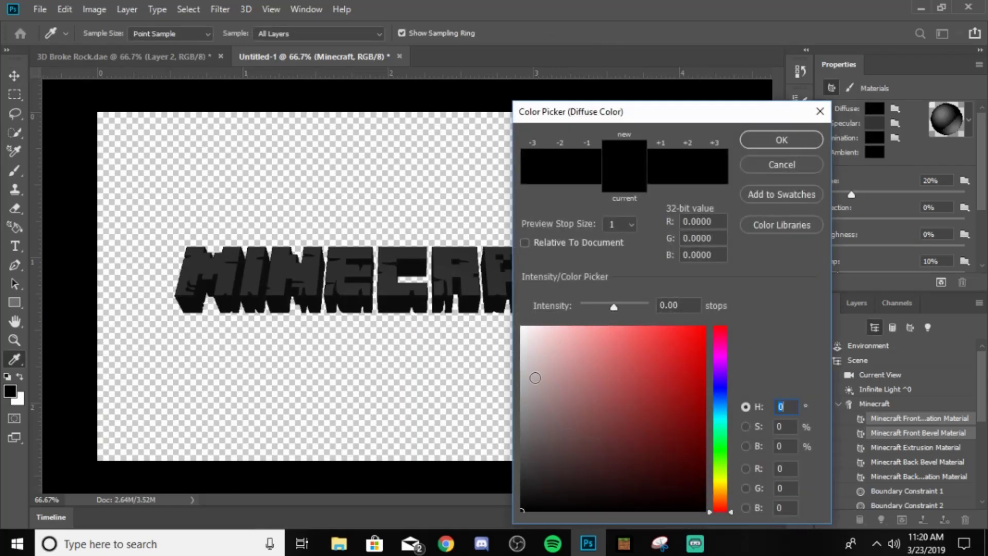
mouse_move(518, 412)
left_mouse_down()
mouse_move(517, 373)
mouse_move(507, 379)
mouse_move(518, 361)
left_mouse_up()
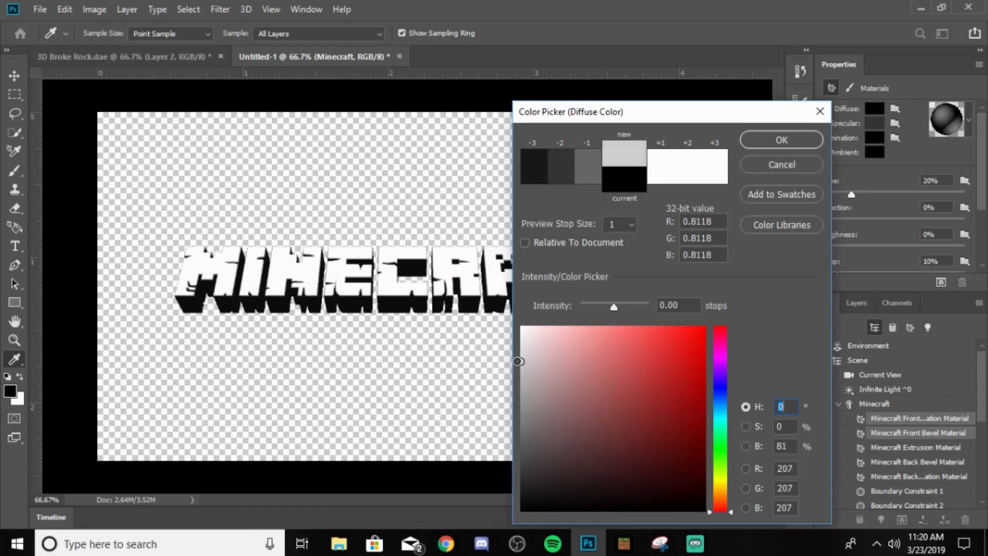
left_click(747, 142)
Step: Give the Extrusion, Back Bevel and Back materials a dark grey (RGB 53) diffuse colour
left_click(926, 447)
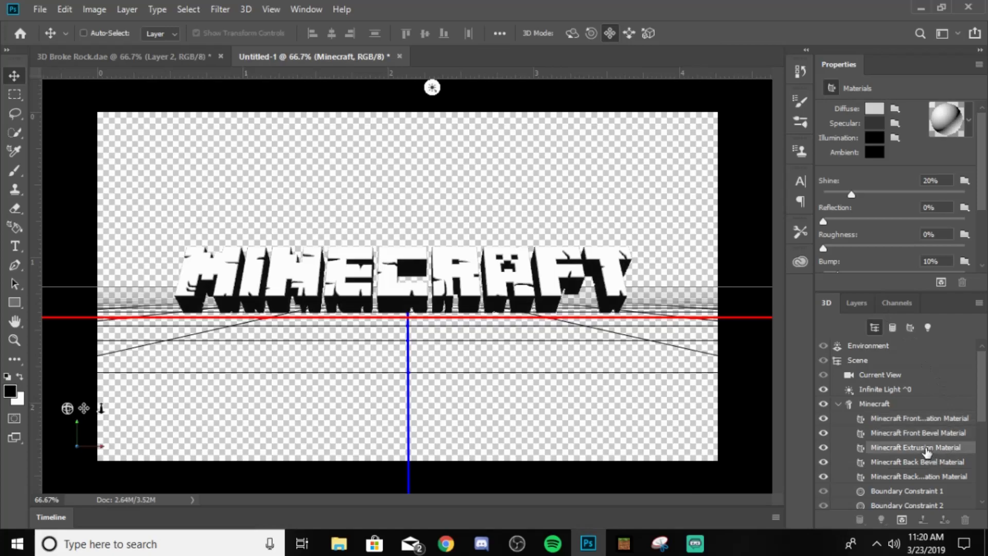
left_click(918, 462, "shift")
left_click(918, 476, "shift")
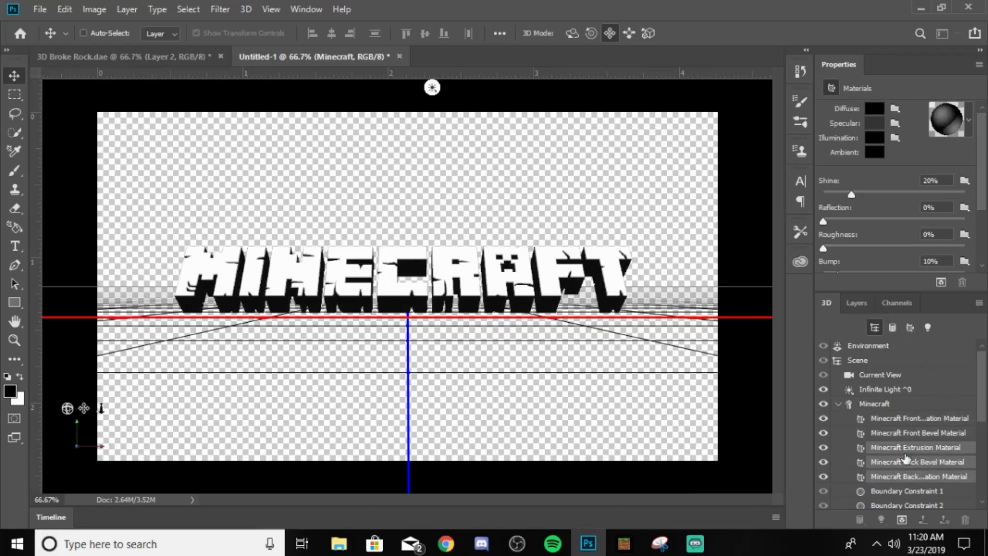
left_click(880, 111)
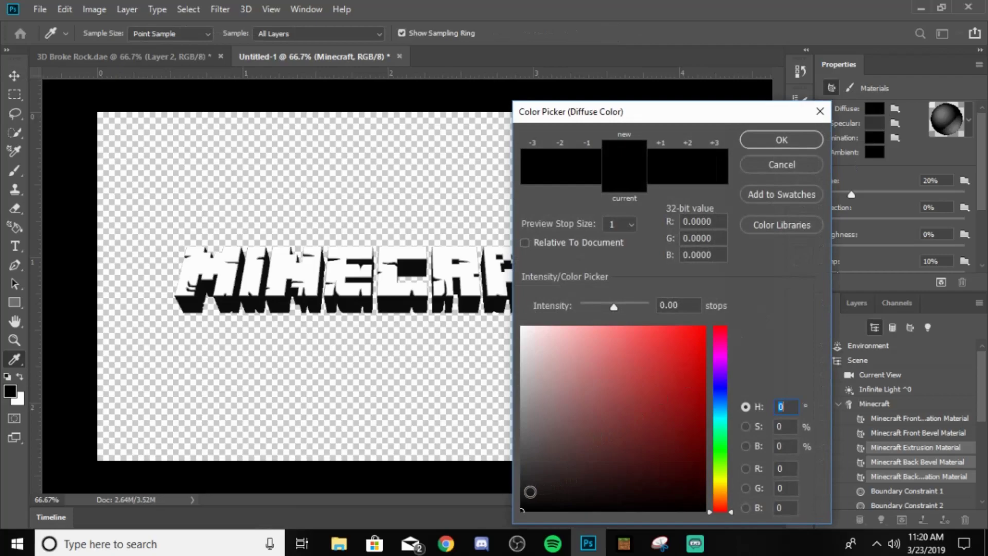
left_click(519, 479)
mouse_move(518, 479)
left_mouse_down()
mouse_move(512, 468)
mouse_move(525, 468)
mouse_move(517, 457)
mouse_move(516, 478)
left_mouse_up()
left_click(757, 140)
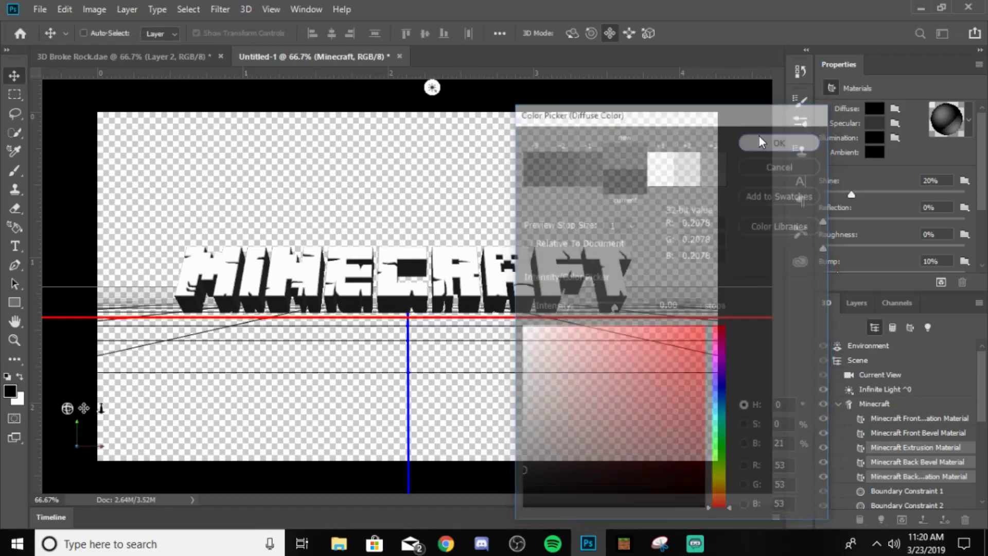
left_click(902, 405)
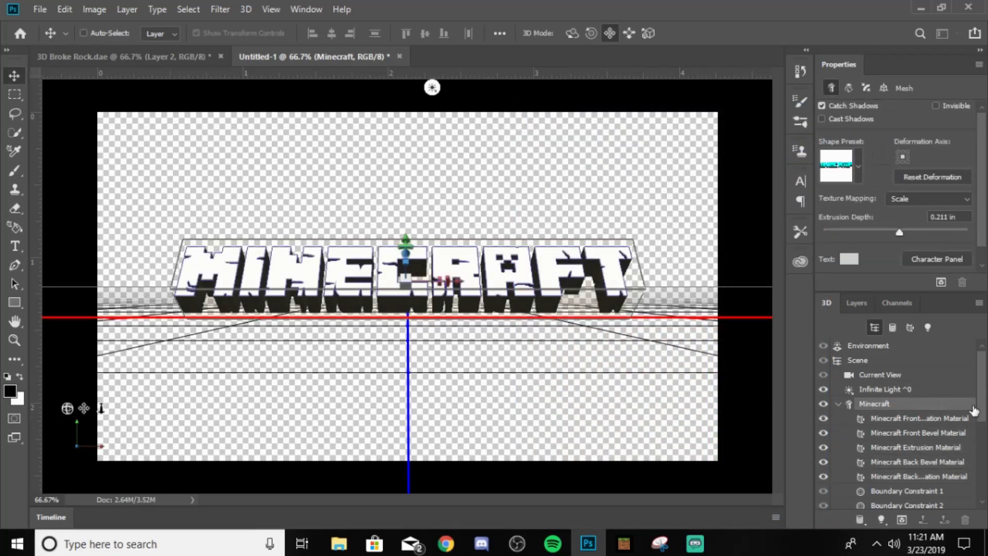
Step: Swing the Infinite Light to shine from below and add an empty Layer 1
left_click(910, 390)
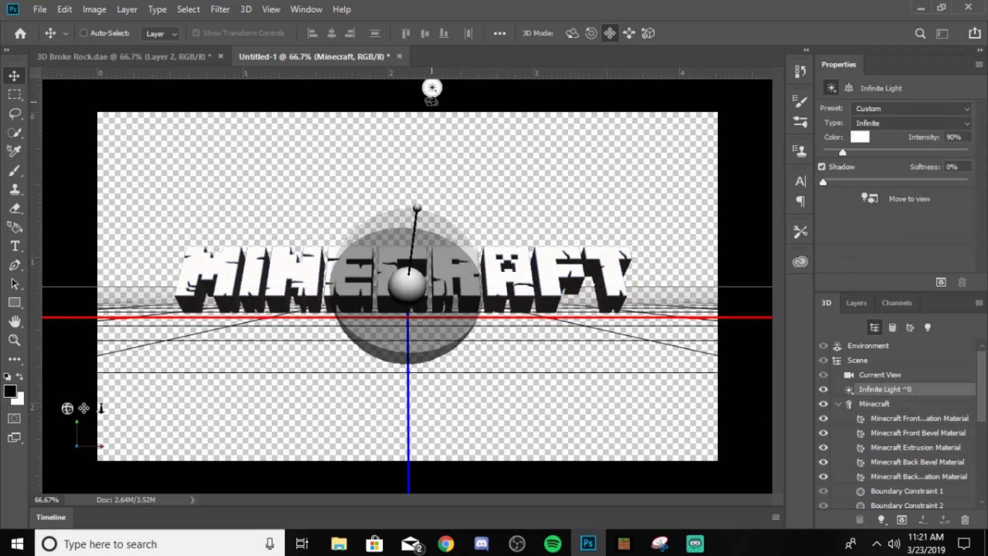
mouse_move(410, 288)
left_mouse_down()
mouse_move(393, 346)
mouse_move(395, 393)
mouse_move(415, 401)
mouse_move(409, 469)
mouse_move(398, 481)
mouse_move(404, 392)
mouse_move(409, 434)
mouse_move(408, 321)
left_mouse_up()
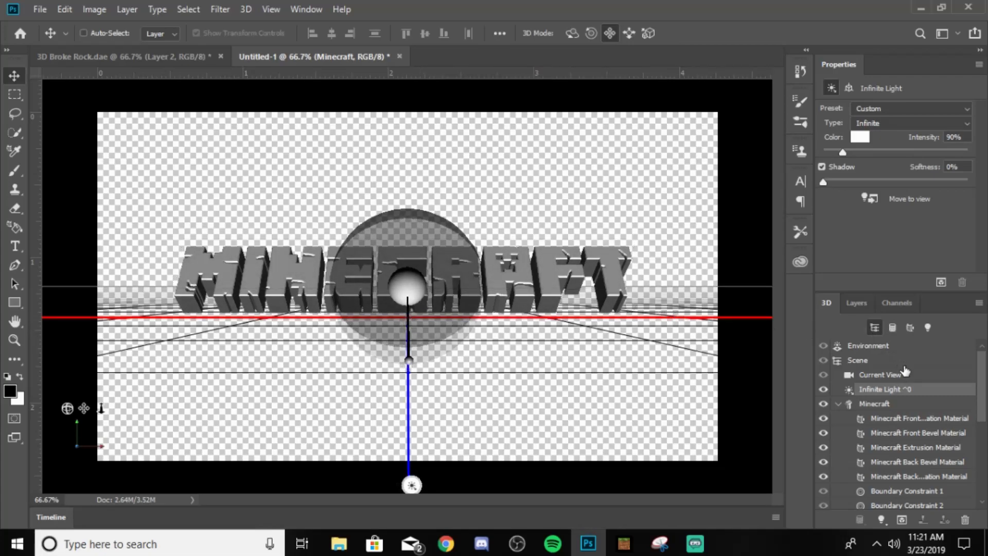
left_click(857, 303)
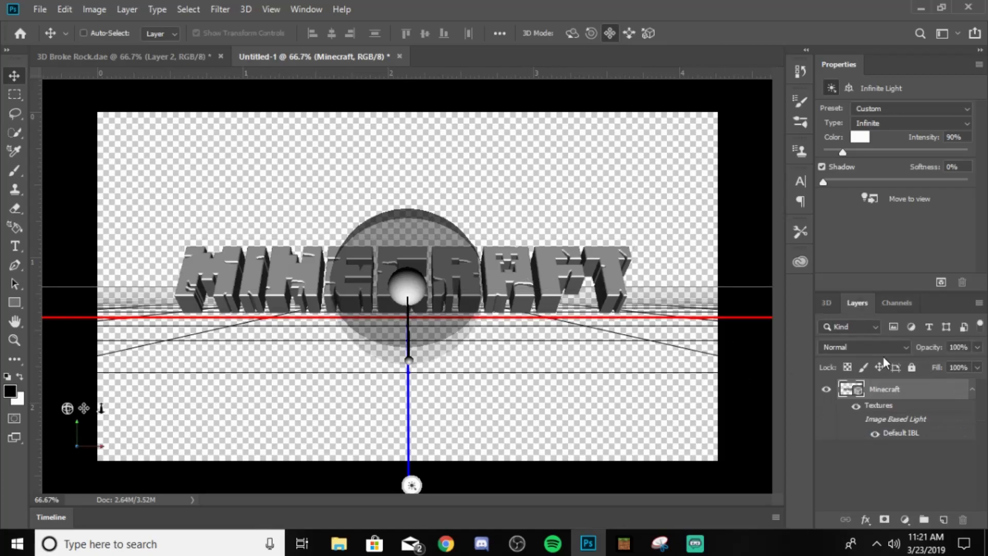
left_click(942, 519)
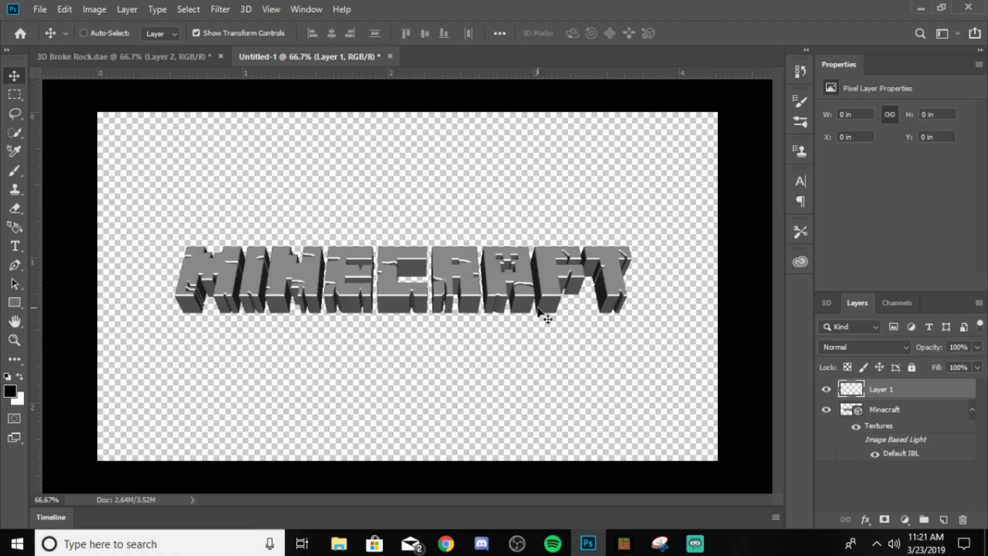
Step: Open the Minecraft layer's Blending Options and enable Gradient Overlay
left_click(827, 303)
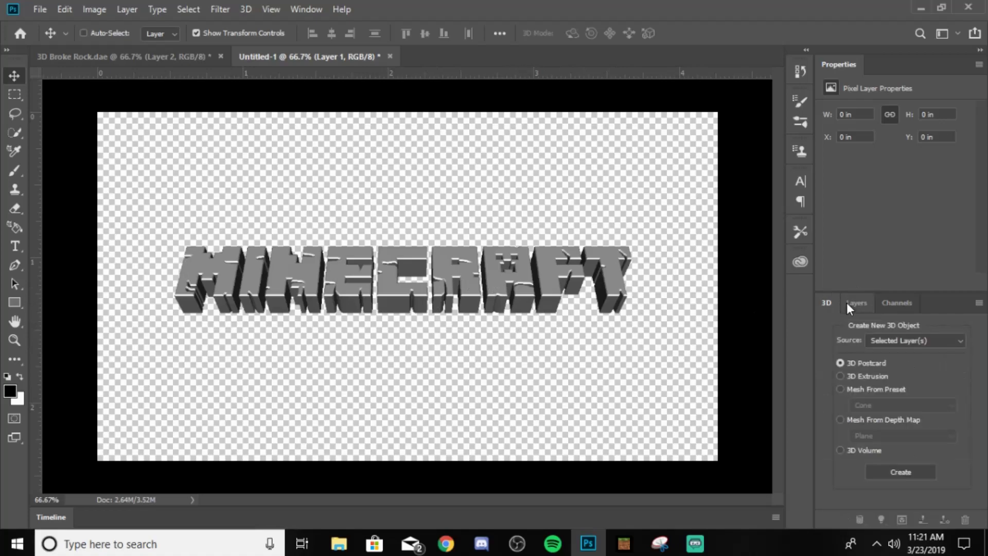
left_click(857, 303)
left_click(899, 421)
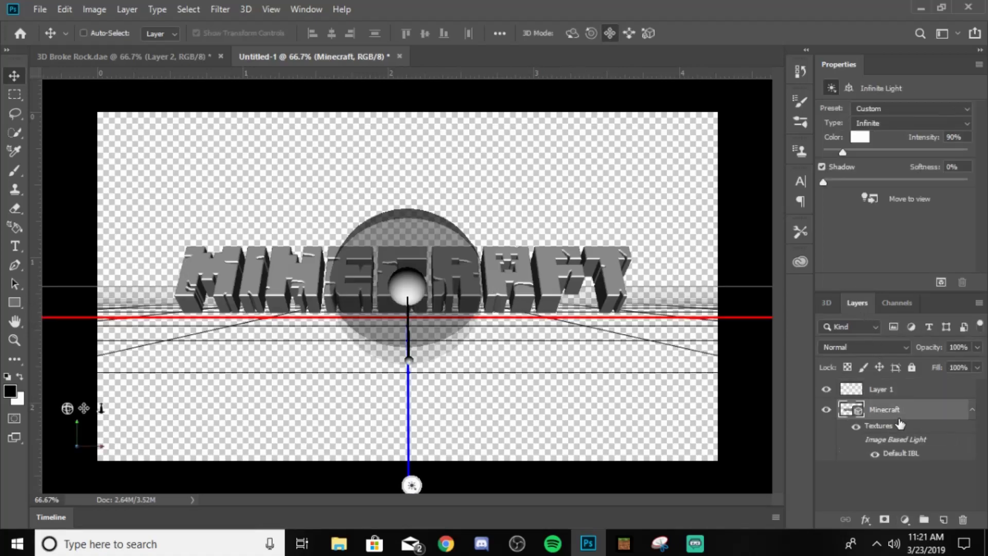
left_click(905, 515)
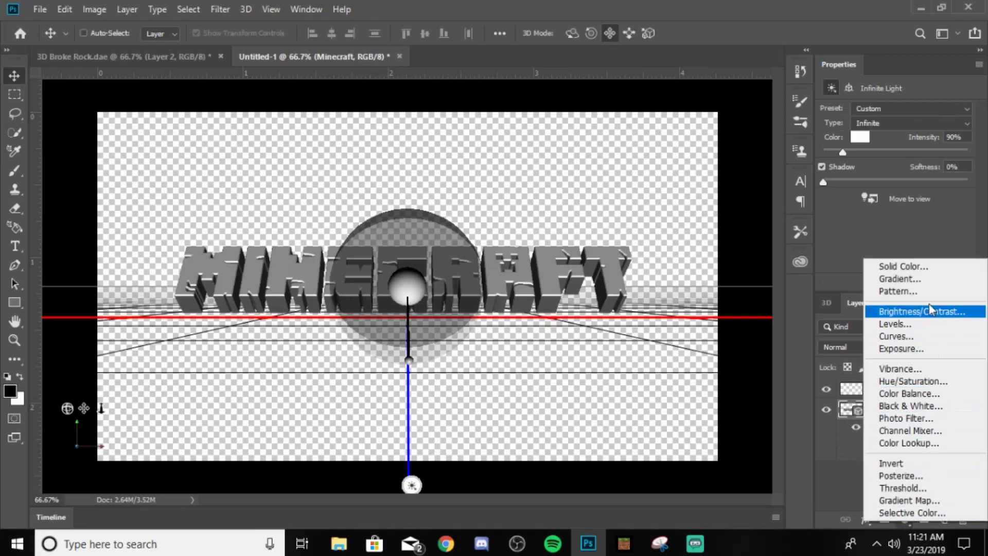
left_click(920, 281)
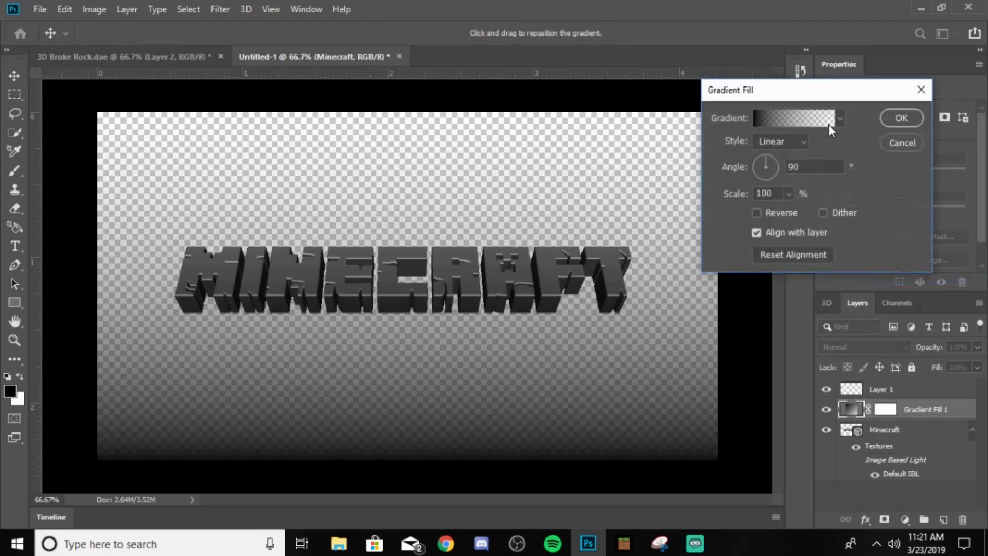
left_click(902, 142)
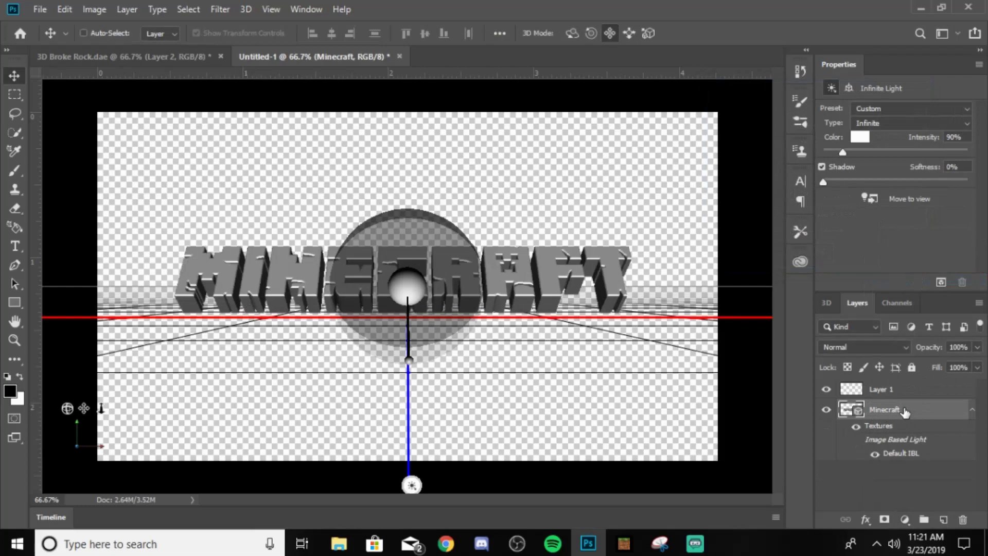
right_click(905, 412)
left_click(875, 247)
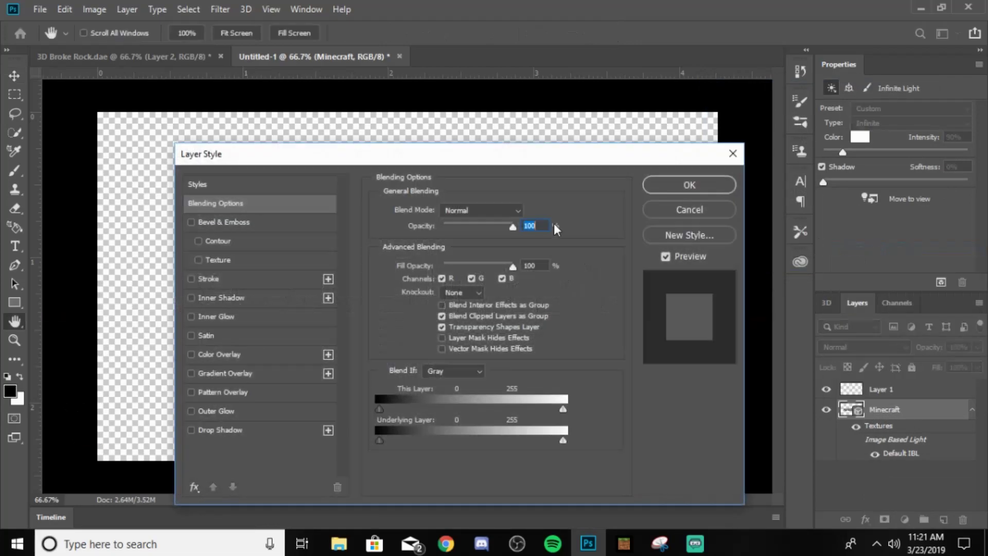
left_click(259, 373)
left_click_drag(388, 165, 812, 133)
Step: Make the overlay gradient run from white (ffffff) to black (000000)
left_click(919, 212)
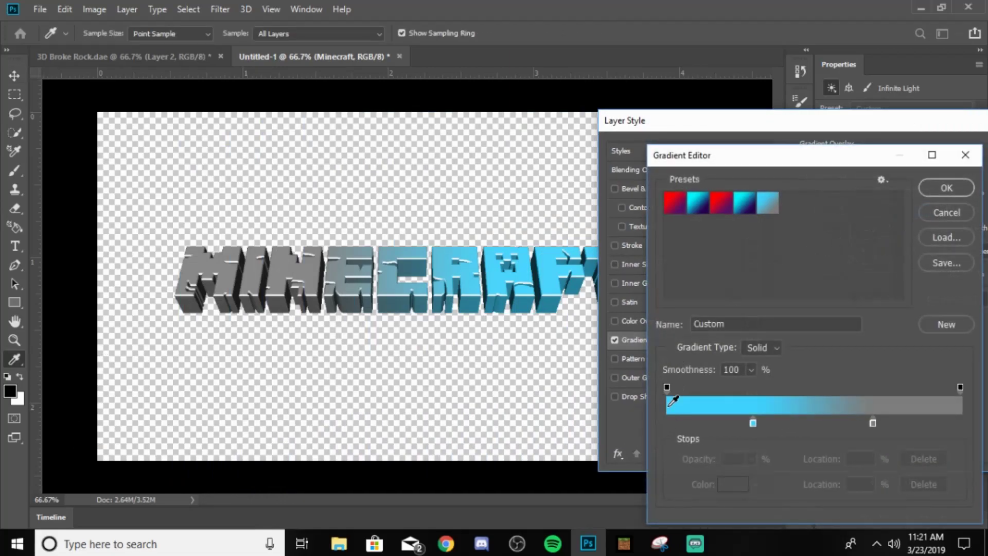
left_click(700, 205)
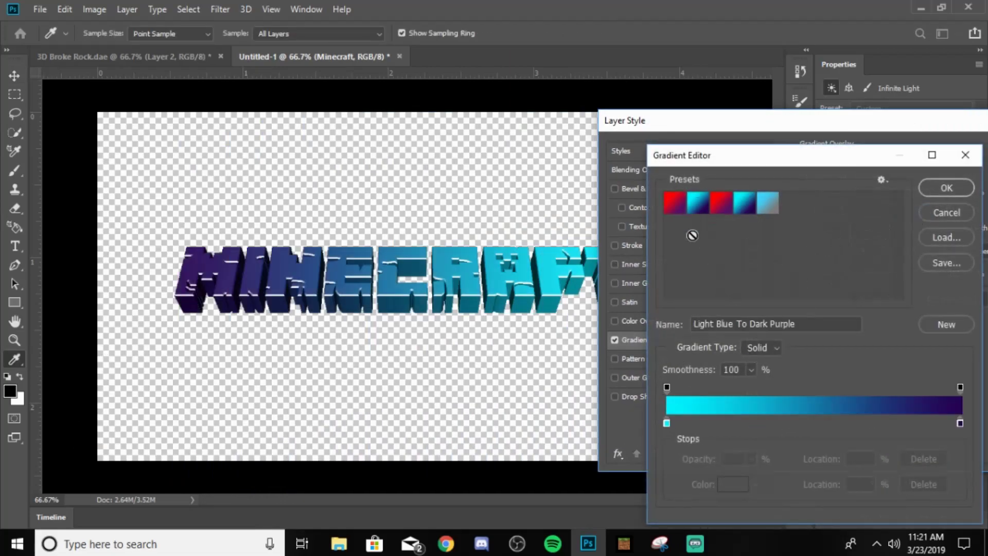
double_click(666, 423)
type("ffffff")
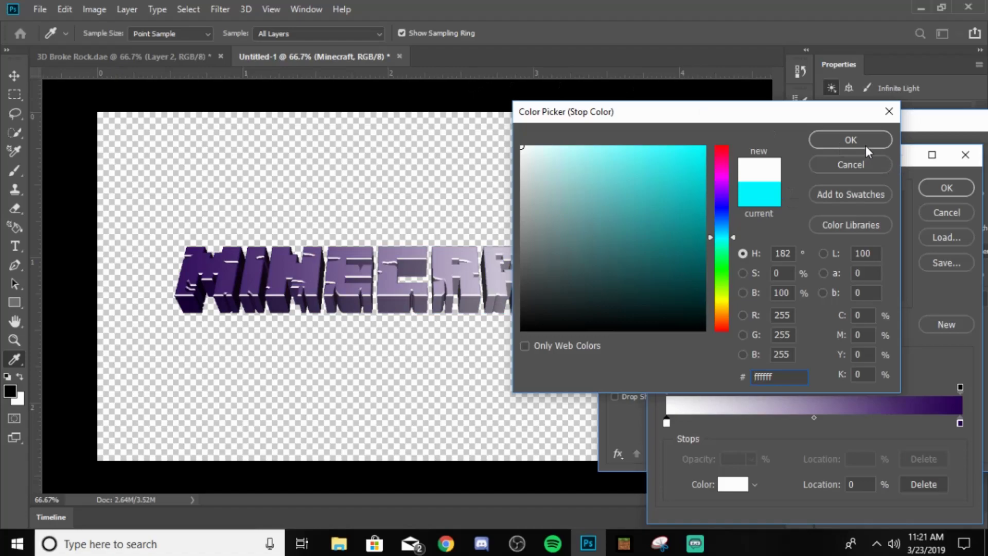
left_click(866, 146)
double_click(959, 423)
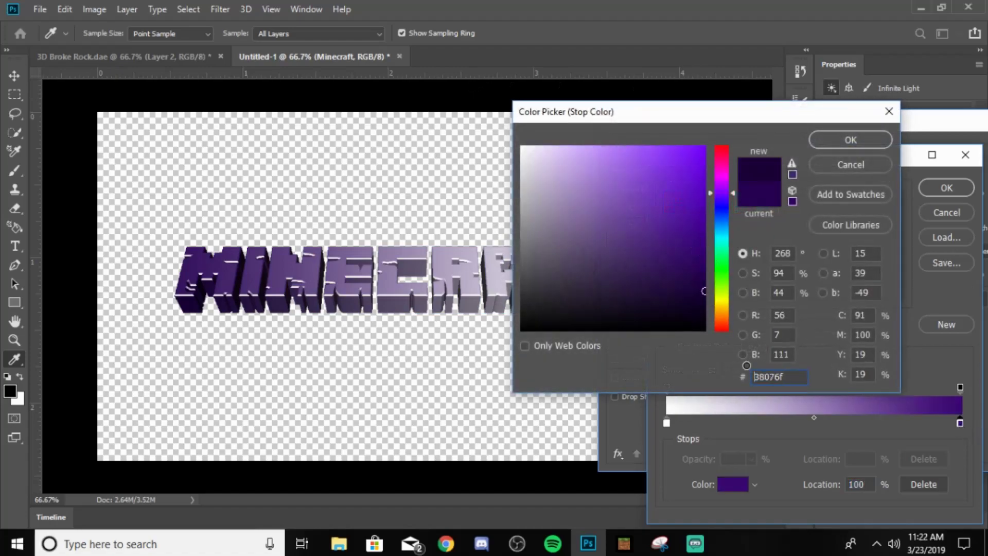
type("000000")
left_click(843, 144)
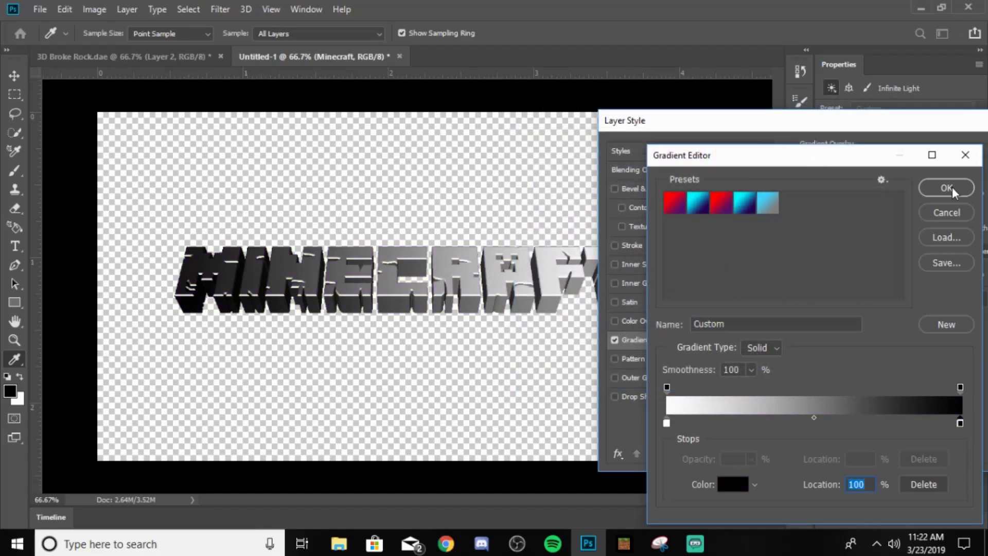
left_click(951, 188)
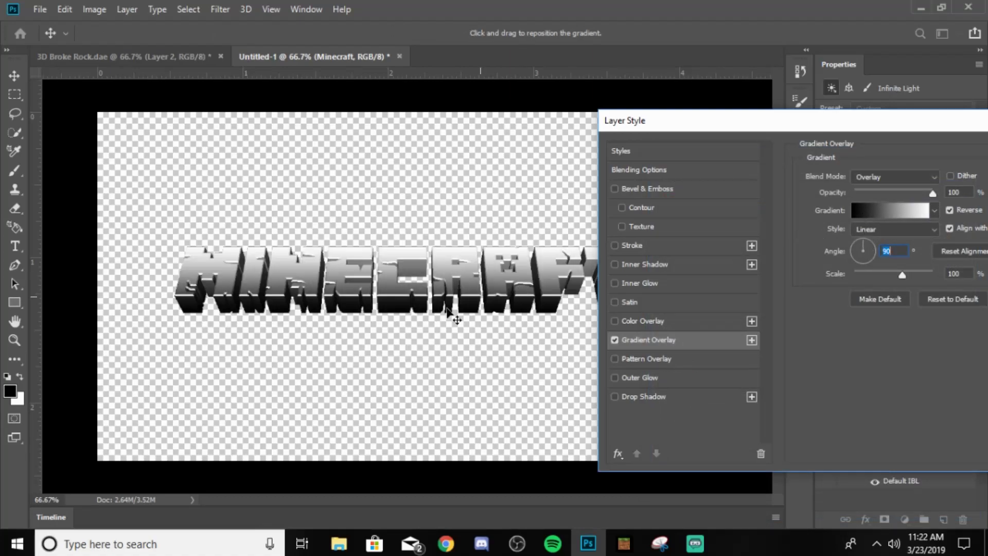
Step: Set the gradient overlay angle to 90° and opacity to 45%, then apply it
left_click_drag(724, 118, 604, 97)
left_click_drag(804, 110, 896, 87)
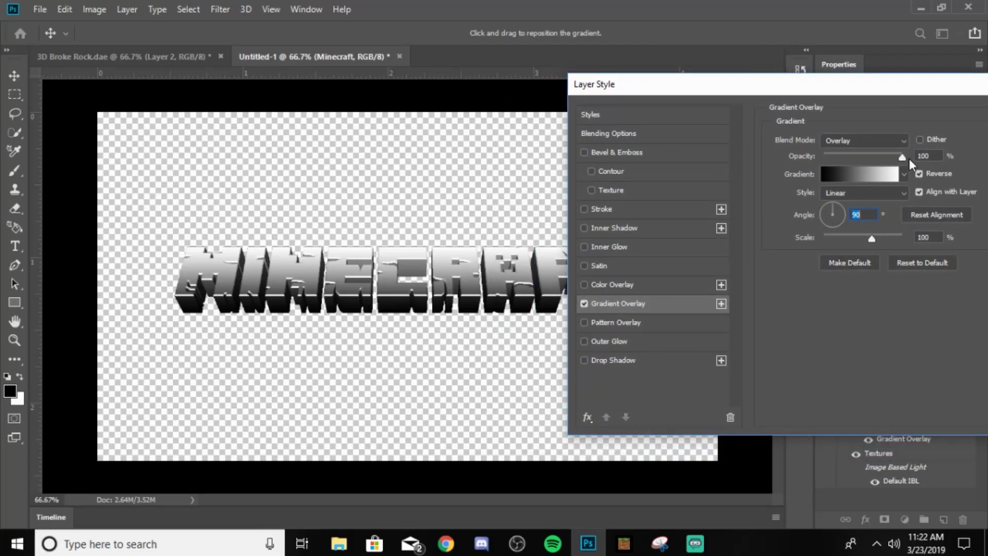
left_click_drag(902, 156, 860, 156)
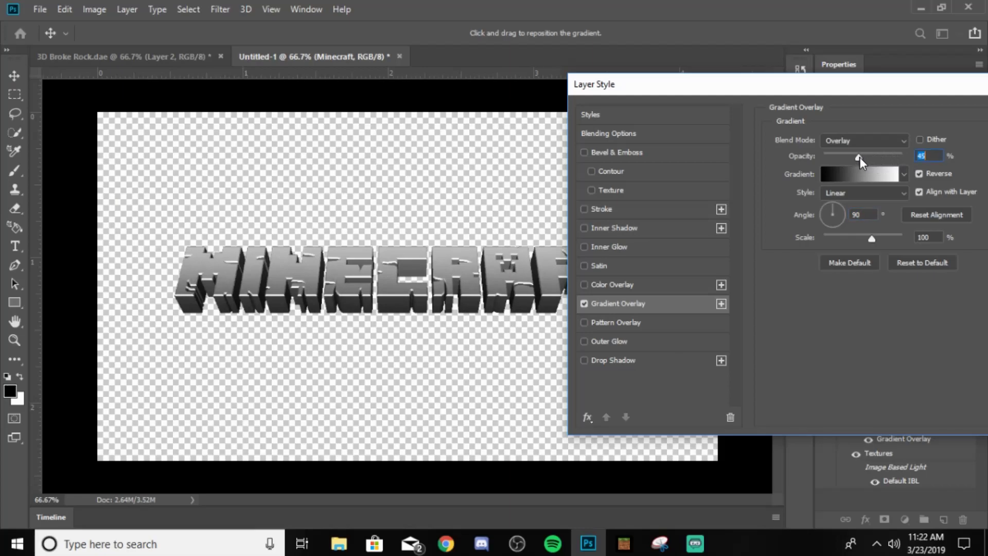
left_click_drag(668, 88, 684, 105)
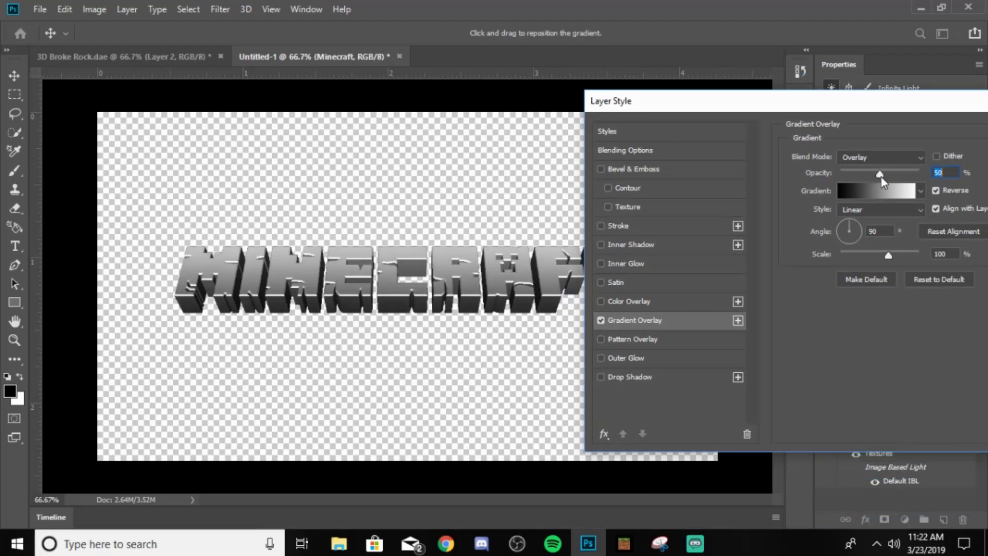
left_click_drag(711, 103, 631, 99)
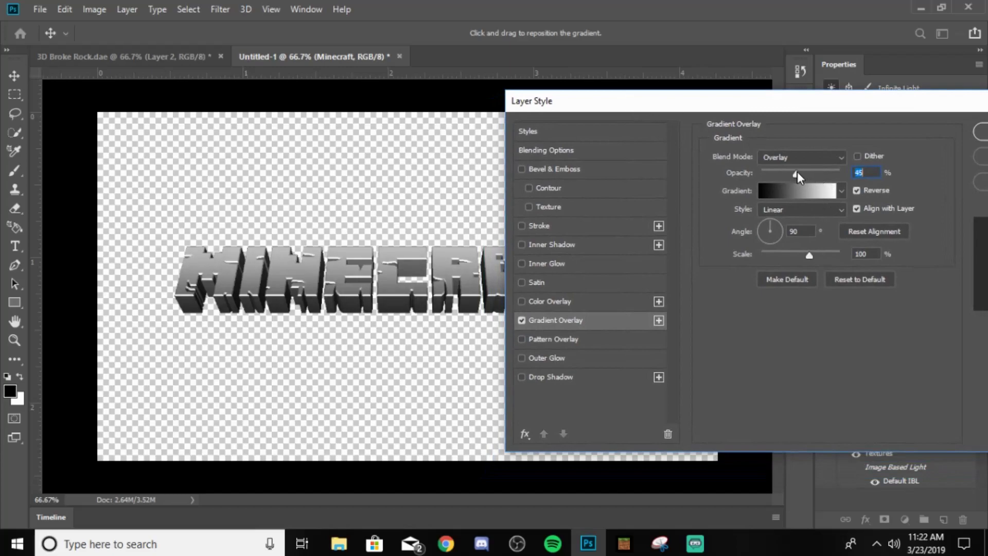
left_click_drag(674, 114, 434, 192)
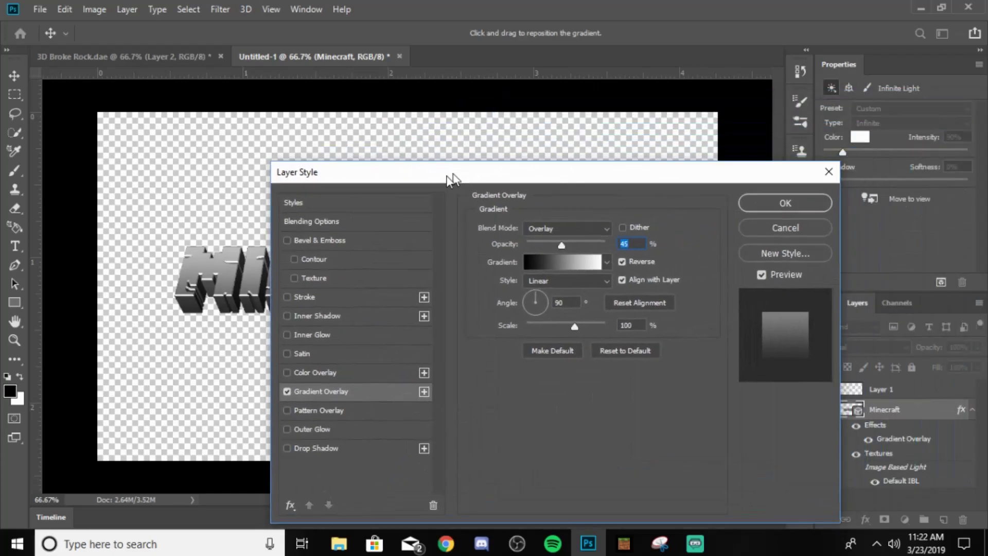
left_click(764, 217)
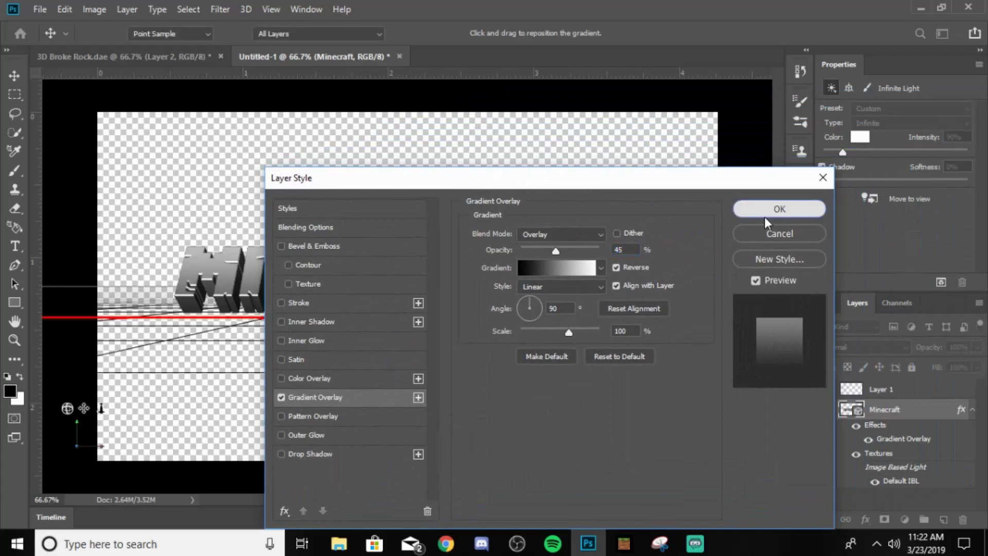
Step: Convert the Minecraft 3D layer to a smart object and nudge it slightly down
left_click(929, 394)
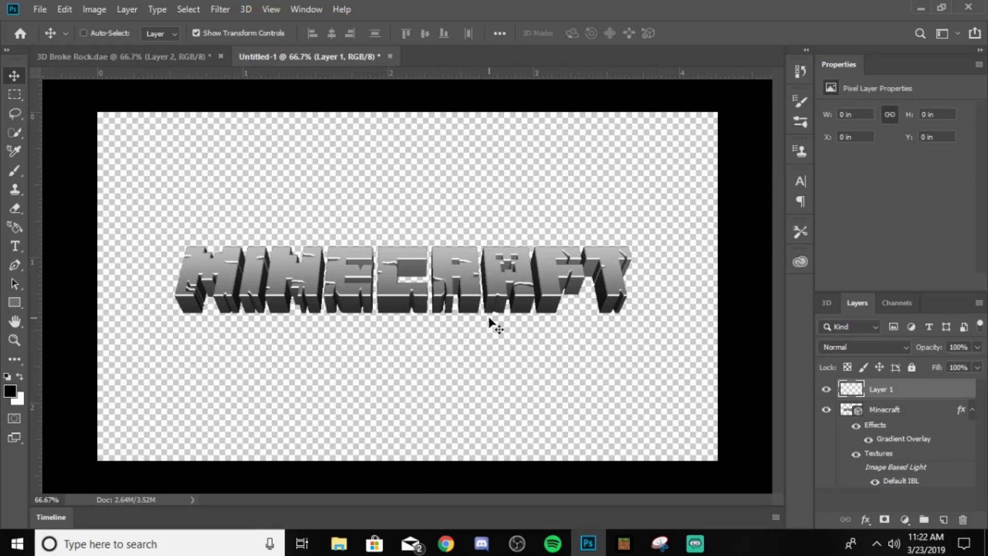
left_click(884, 412)
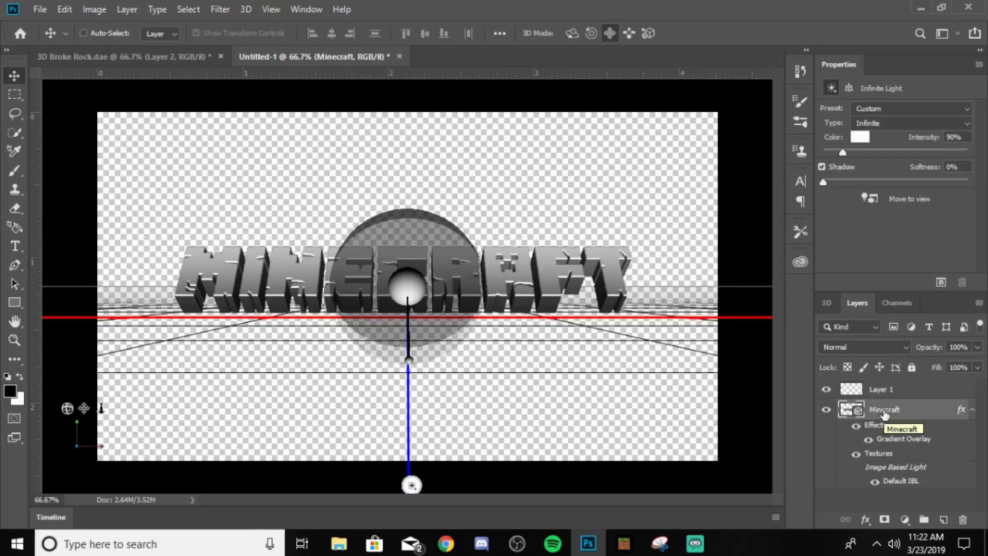
right_click(884, 411)
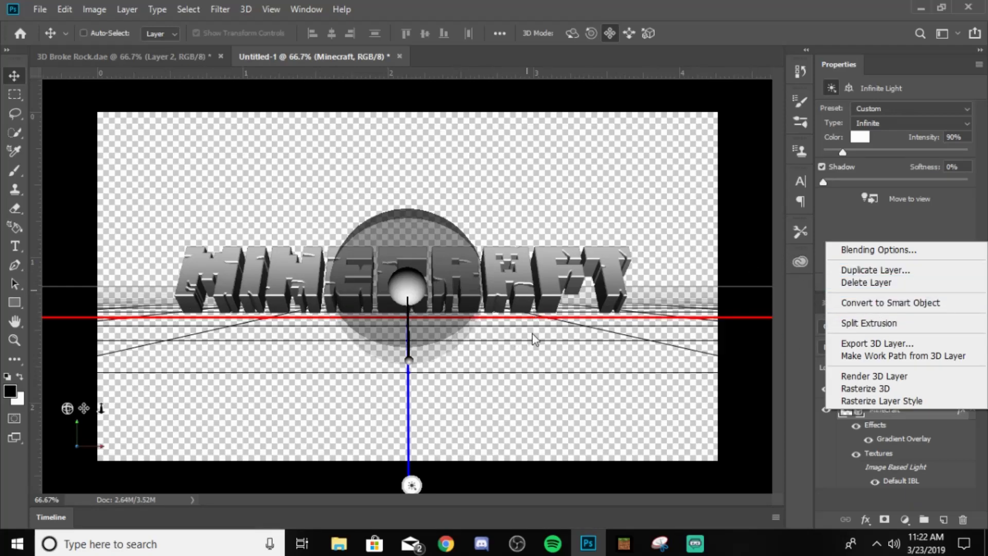
left_click(906, 303)
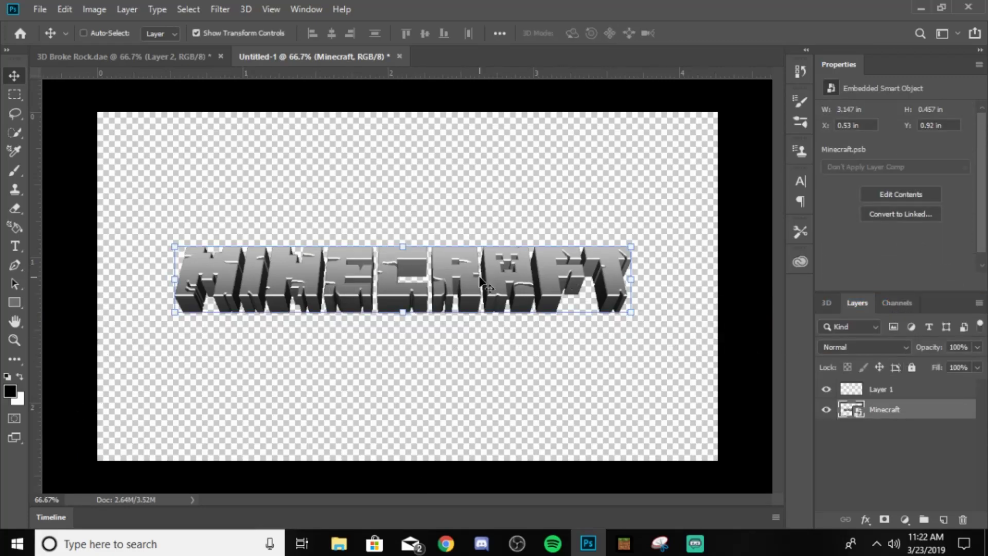
mouse_move(389, 292)
left_mouse_down()
mouse_move(389, 306)
mouse_move(397, 295)
left_mouse_up()
Step: Add a 6 px black Stroke positioned outside to the Minecraft layer
right_click(882, 409)
left_click(738, 22)
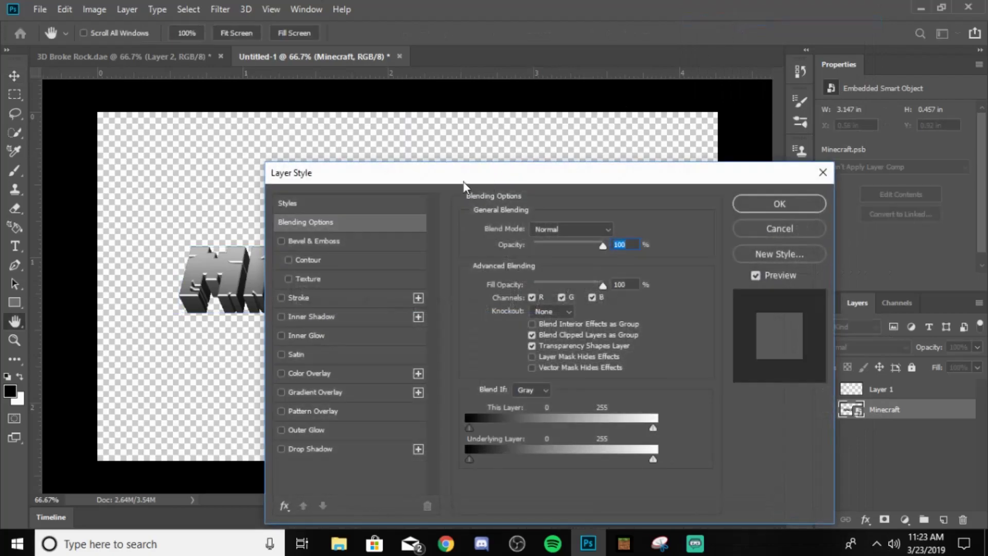
left_click_drag(461, 179, 750, 103)
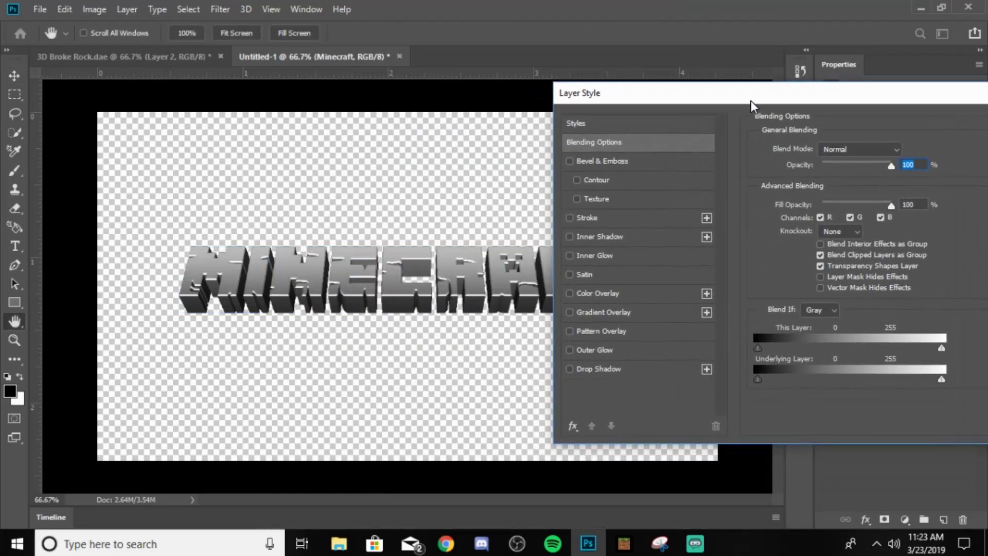
left_click(632, 219)
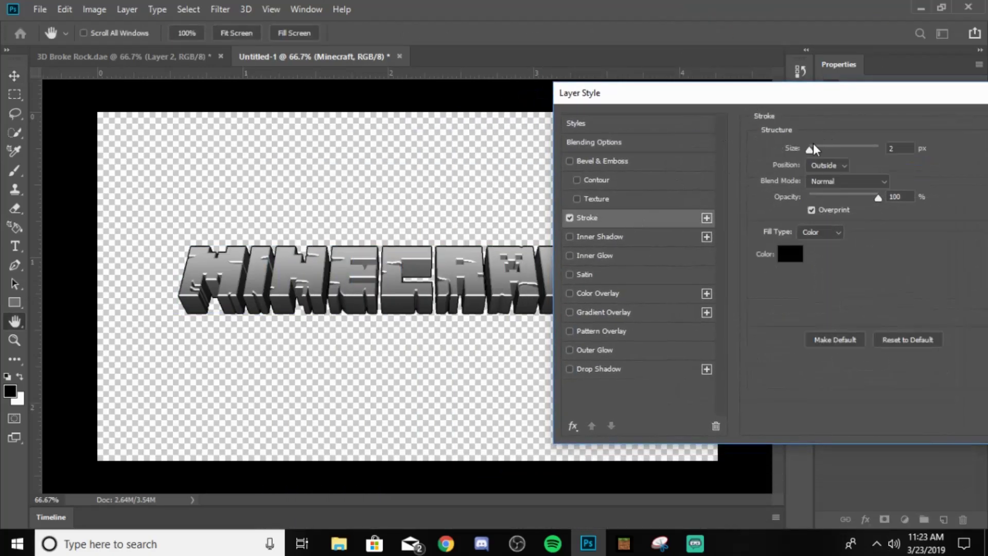
left_click_drag(811, 146, 814, 150)
left_click_drag(676, 96, 732, 65)
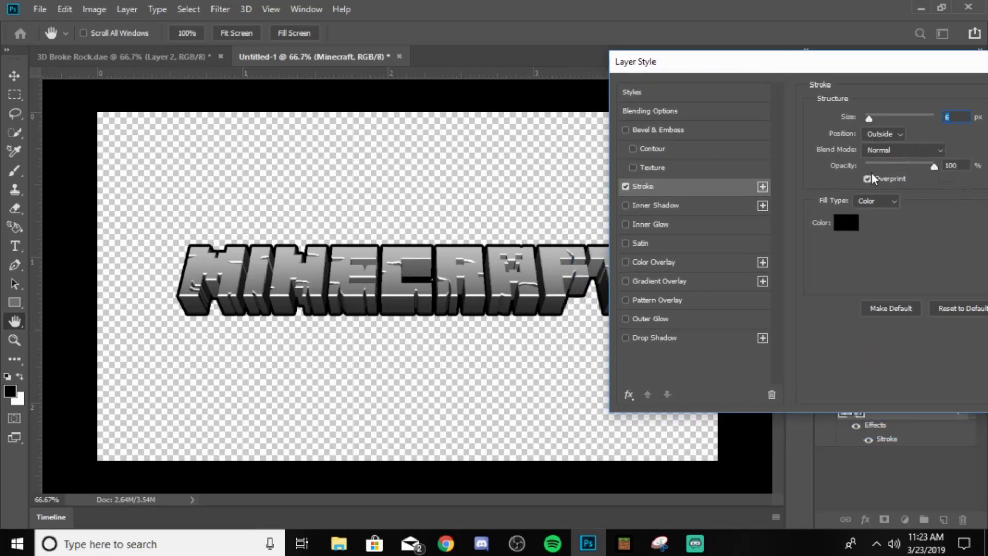
Step: Give the MINECRAFT text a white Normal inner shadow at 29% opacity and 8 px distance
left_click(673, 204)
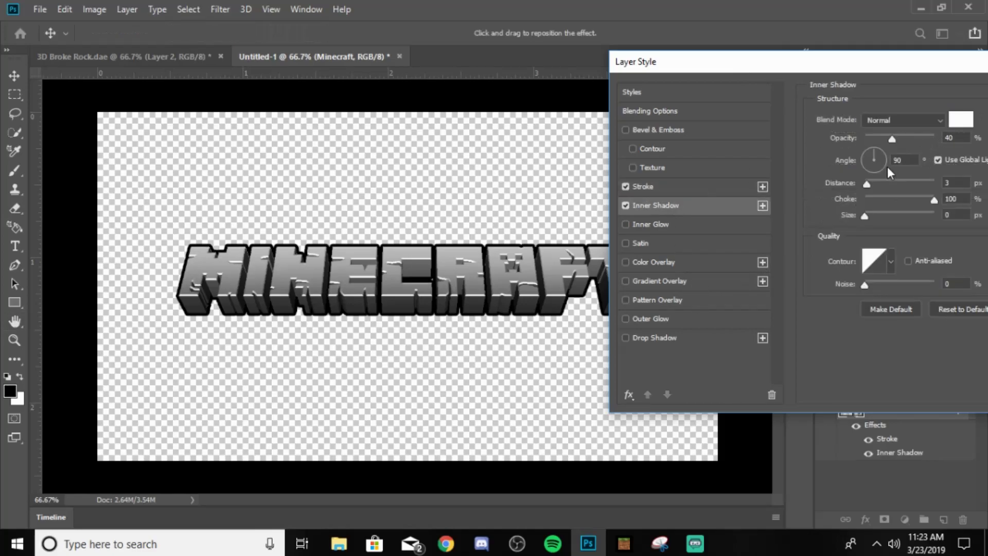
left_click_drag(888, 139, 910, 141)
left_click_drag(866, 183, 871, 183)
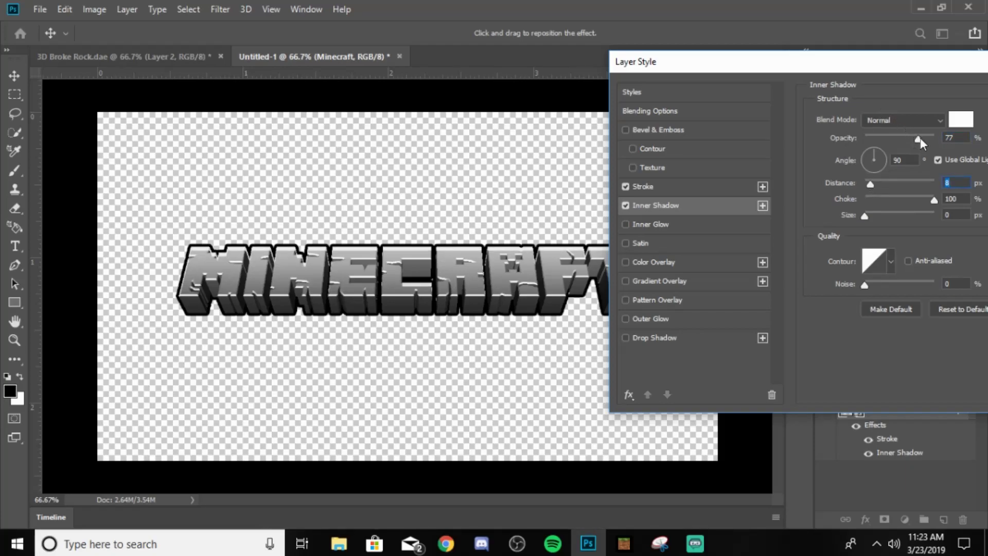
left_click_drag(907, 63, 866, 57)
left_click_drag(874, 134, 840, 140)
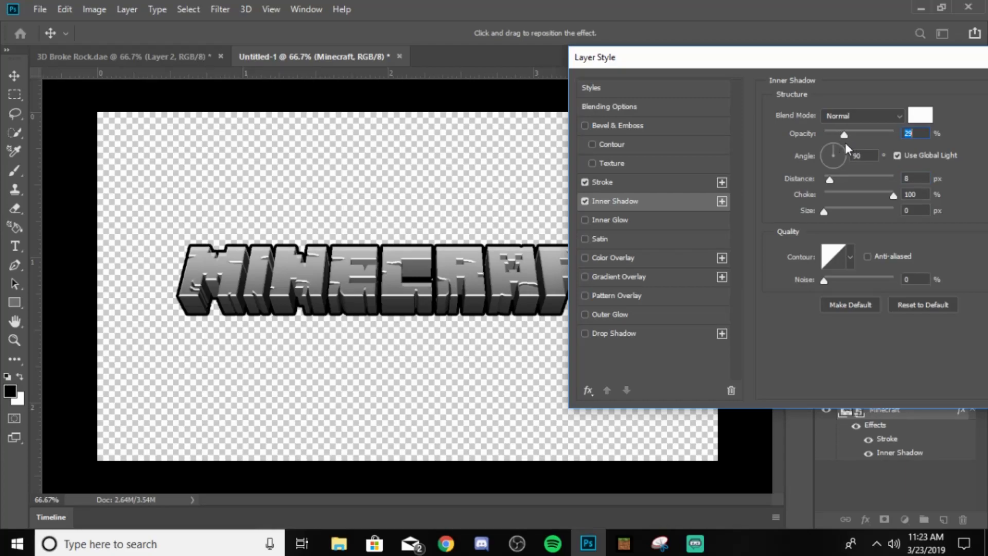
left_click_drag(735, 63, 710, 107)
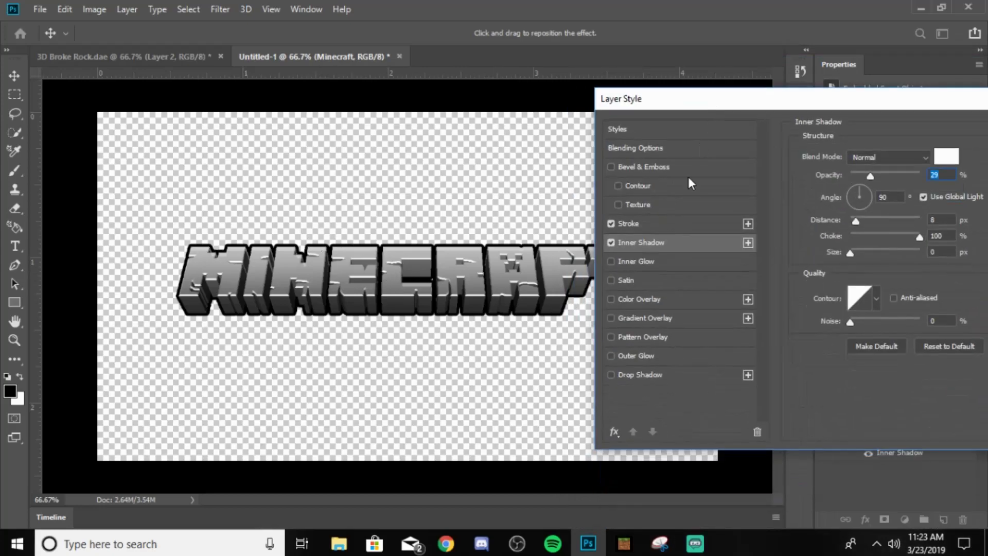
Step: Add a black drop shadow to MINECRAFT with 0 px distance, 28% spread and 32 px size
left_click(653, 377)
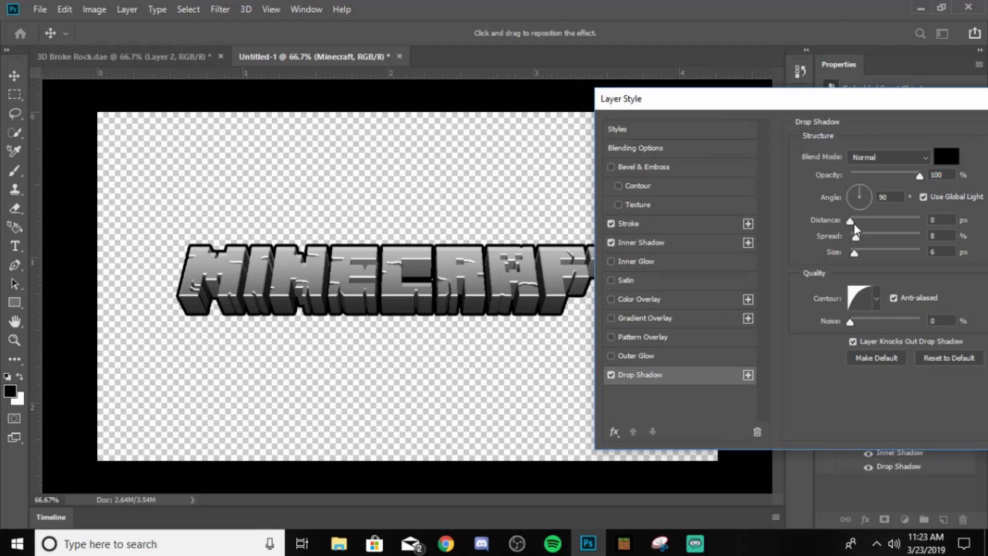
left_click_drag(855, 252, 874, 236)
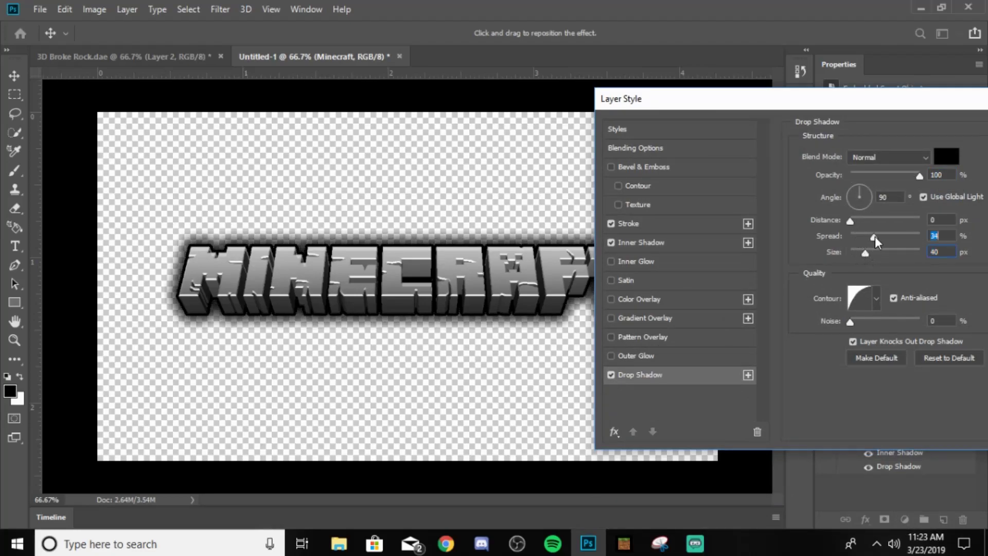
left_click_drag(866, 254, 869, 235)
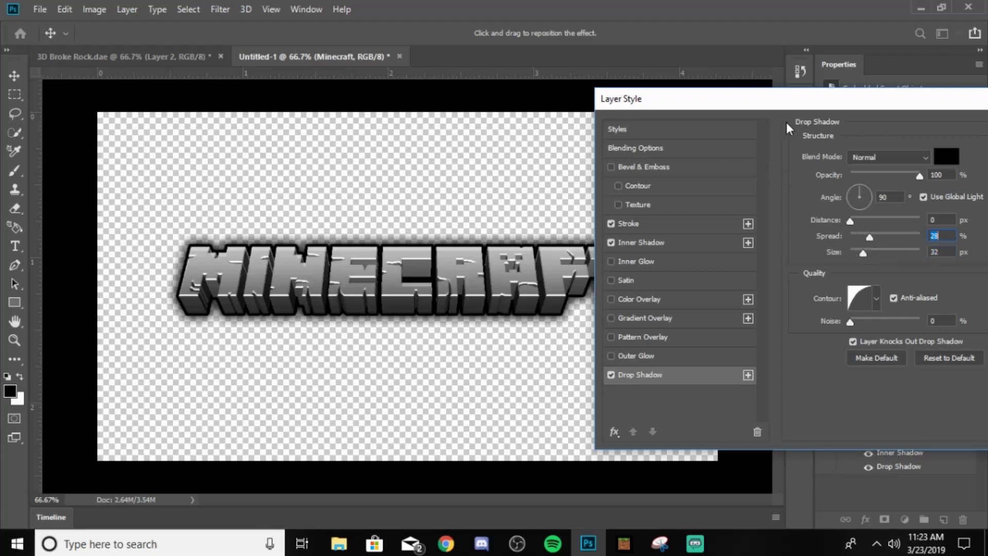
left_click_drag(776, 106, 871, 114)
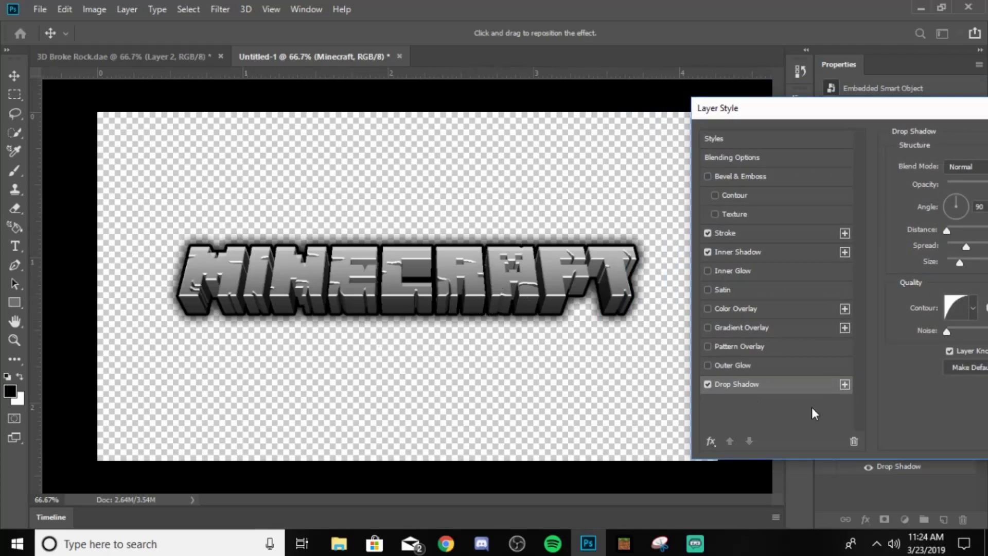
Step: Try a Light Blue To Dark Purple gradient overlay on the text at 82% opacity
left_click(754, 327)
left_click_drag(732, 105, 610, 104)
left_click(828, 199)
left_click(700, 206)
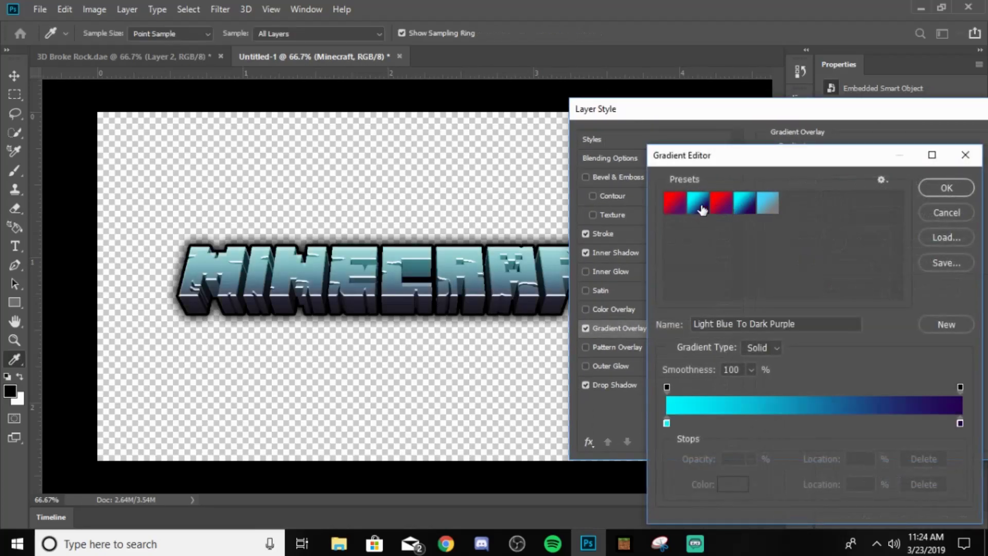
left_click(946, 188)
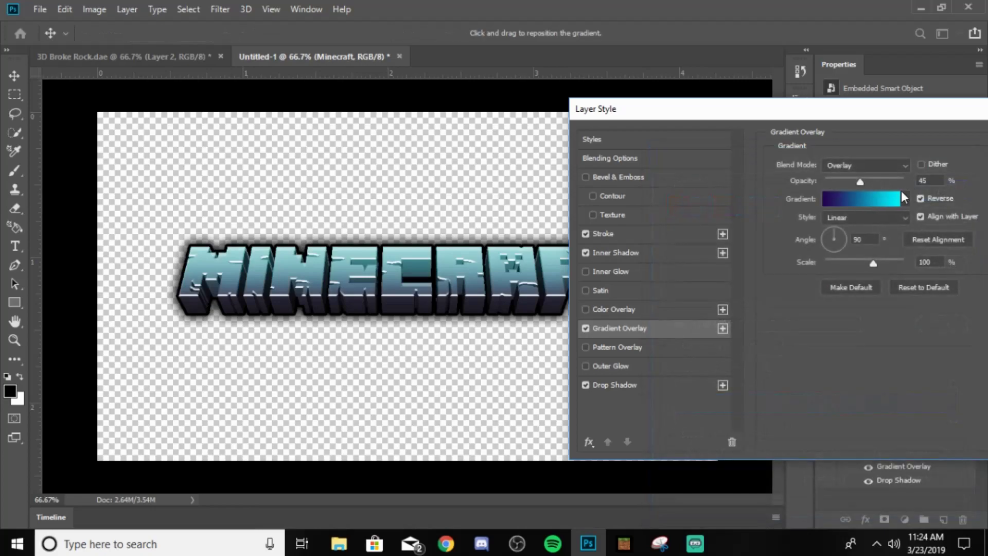
left_click_drag(860, 182, 951, 175)
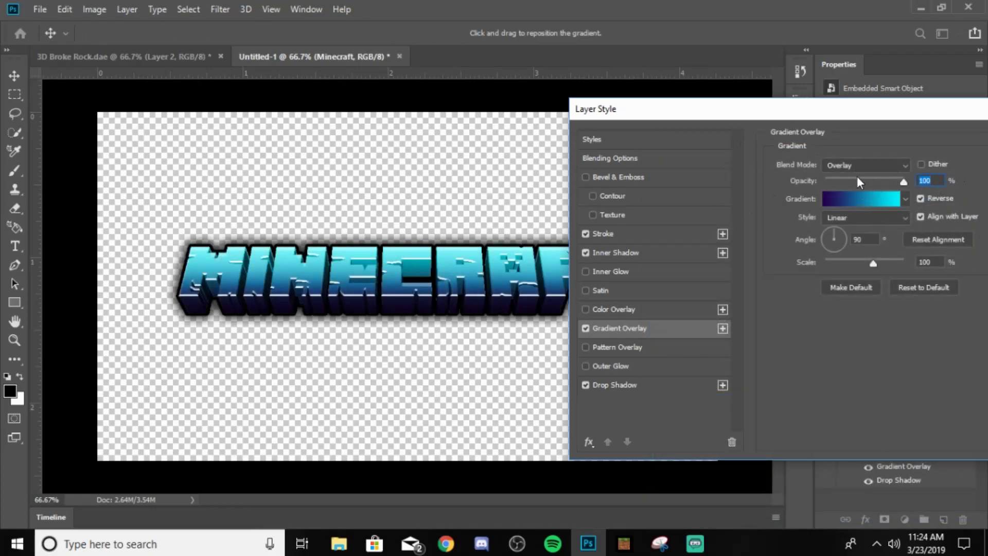
left_click_drag(698, 110, 741, 107)
mouse_move(949, 175)
left_mouse_down()
mouse_move(826, 185)
mouse_move(936, 177)
left_mouse_up()
Step: Switch the gradient overlay to a red-to-purple preset and adjust its scale
left_click(923, 194)
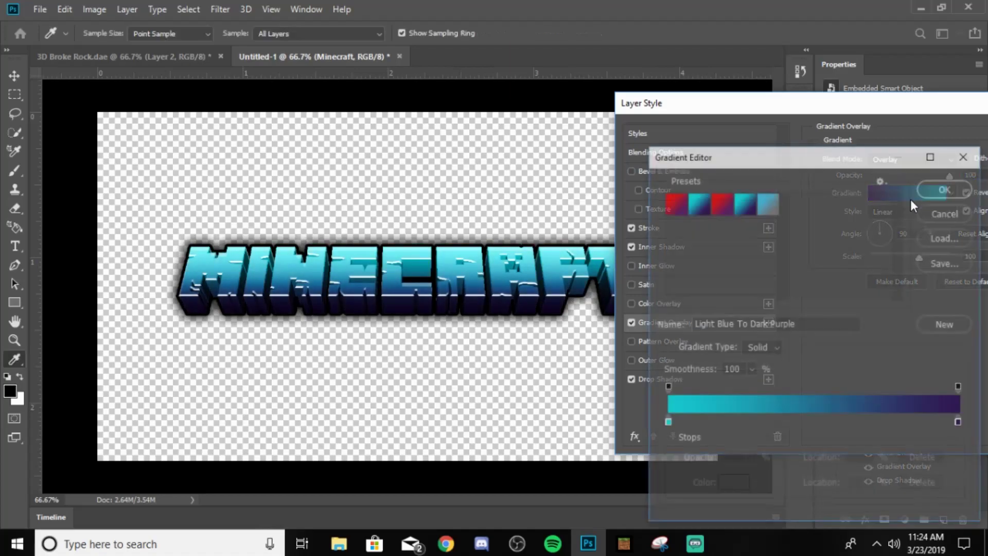
left_click(672, 203)
left_click(941, 187)
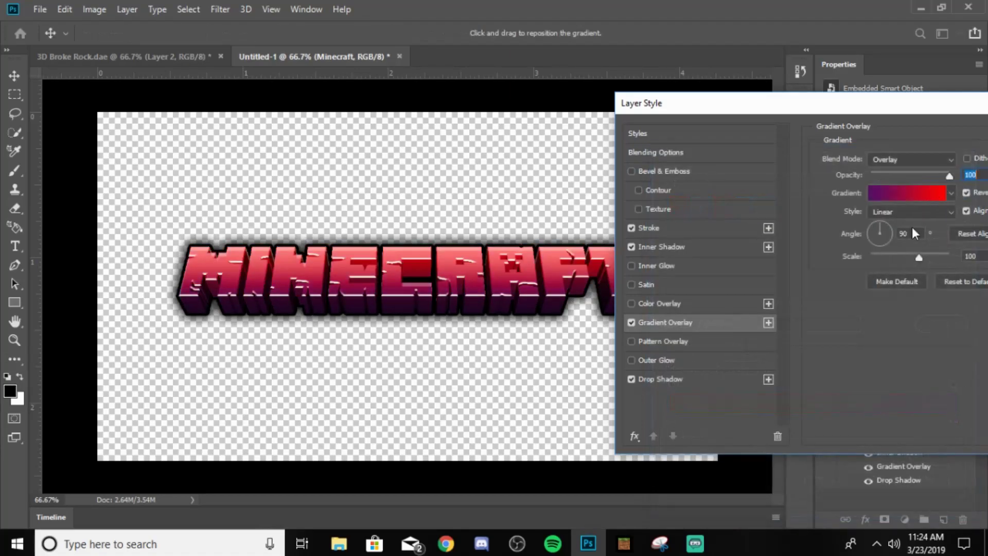
left_click(922, 259)
left_click_drag(940, 258, 920, 252)
Step: Disable the gradient overlay and apply the remaining layer styles
left_click(631, 322)
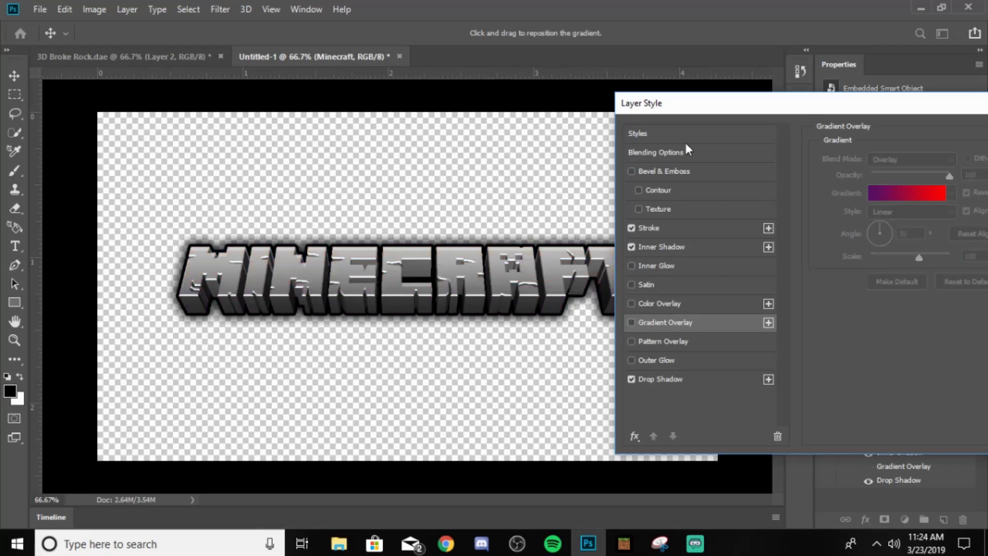
left_click_drag(677, 105, 748, 135)
left_click(703, 352)
left_click(702, 352)
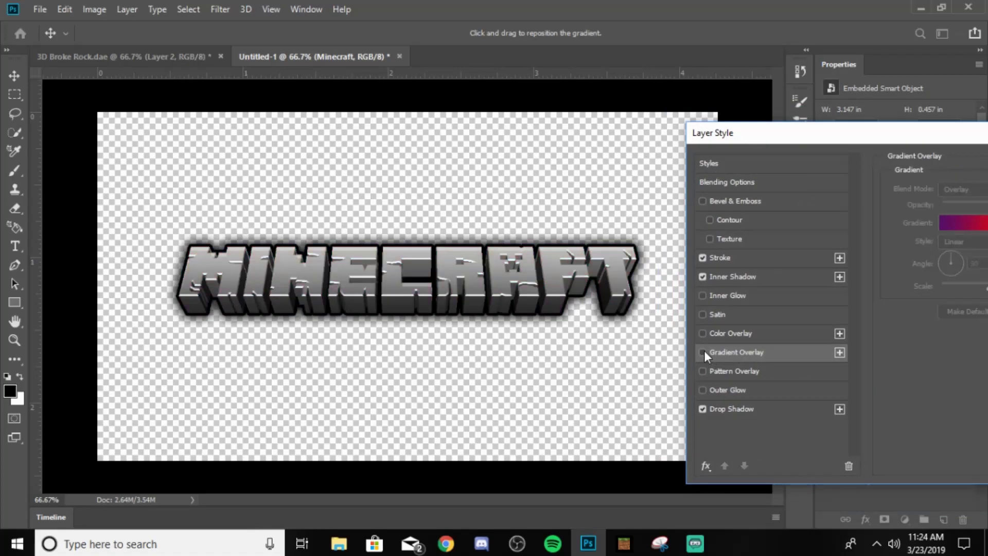
left_click_drag(816, 137, 344, 141)
left_click(748, 170)
left_click(885, 393)
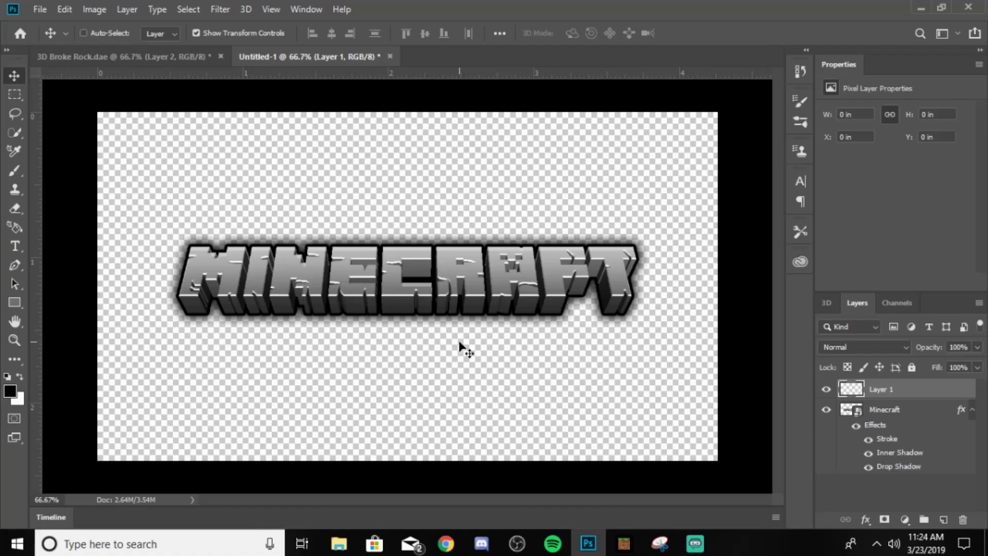